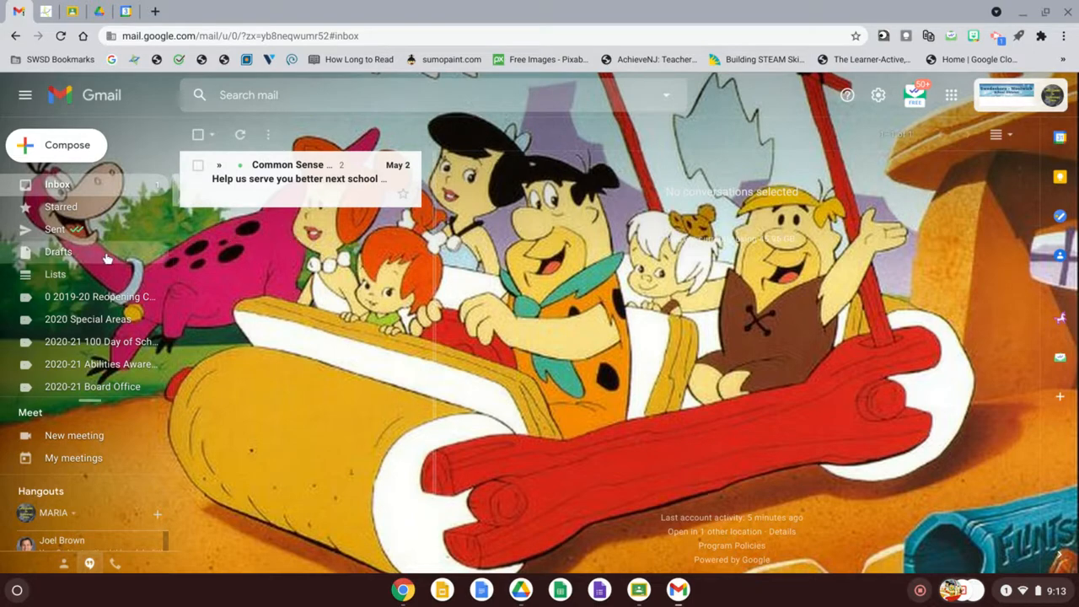
Look through the existing school-year labels in the mailbox's label list
{"action": "scroll", "coordinate": [103, 259], "scroll_direction": "down", "scroll_amount": 4}
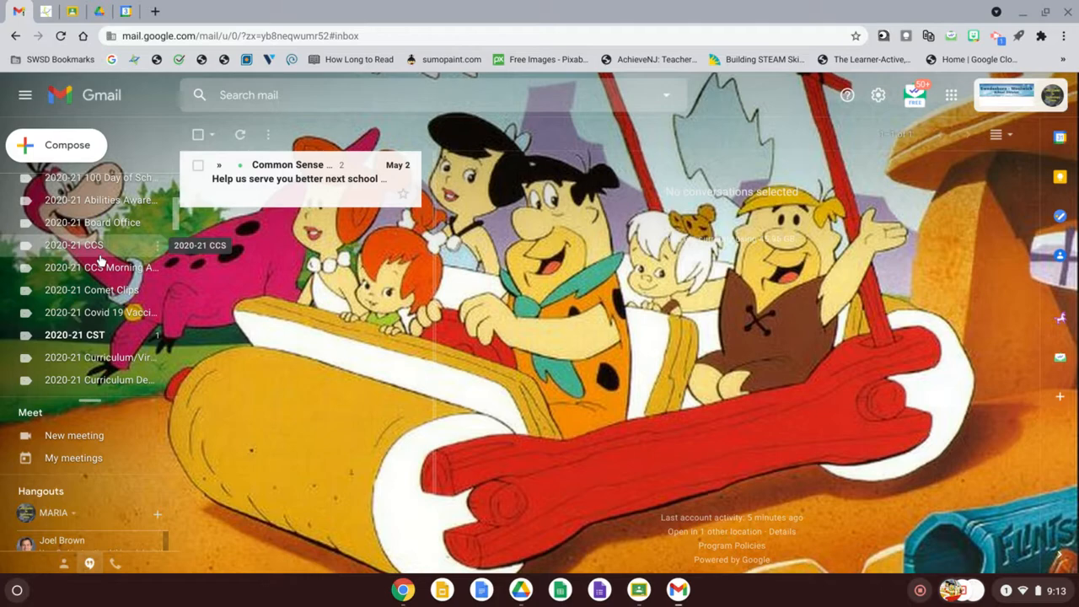
{"action": "scroll", "coordinate": [100, 259], "scroll_direction": "up", "scroll_amount": 3}
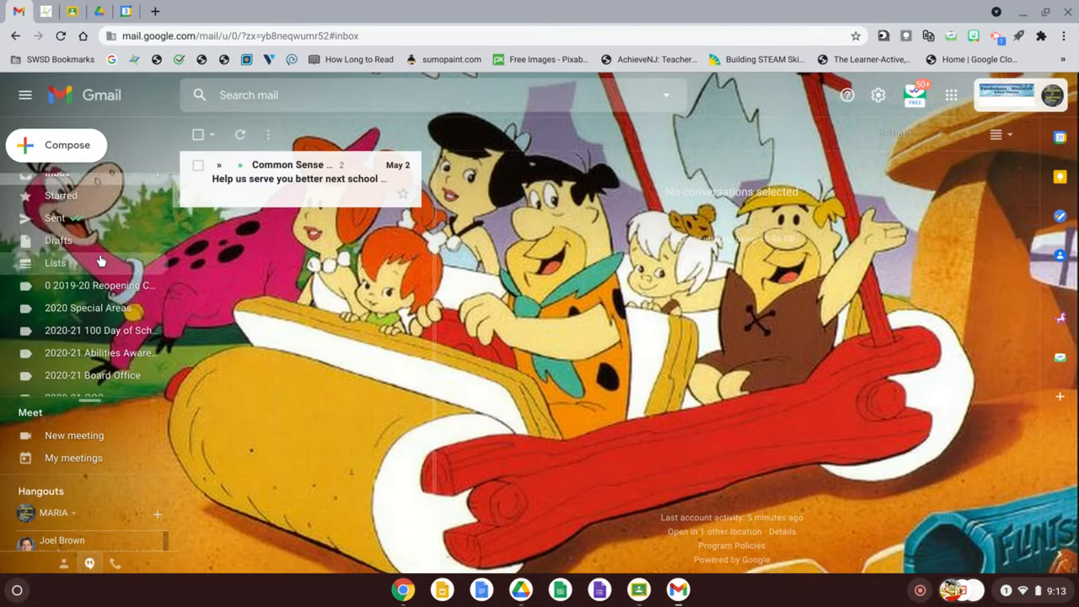
{"action": "scroll", "coordinate": [99, 260], "scroll_direction": "down", "scroll_amount": 3}
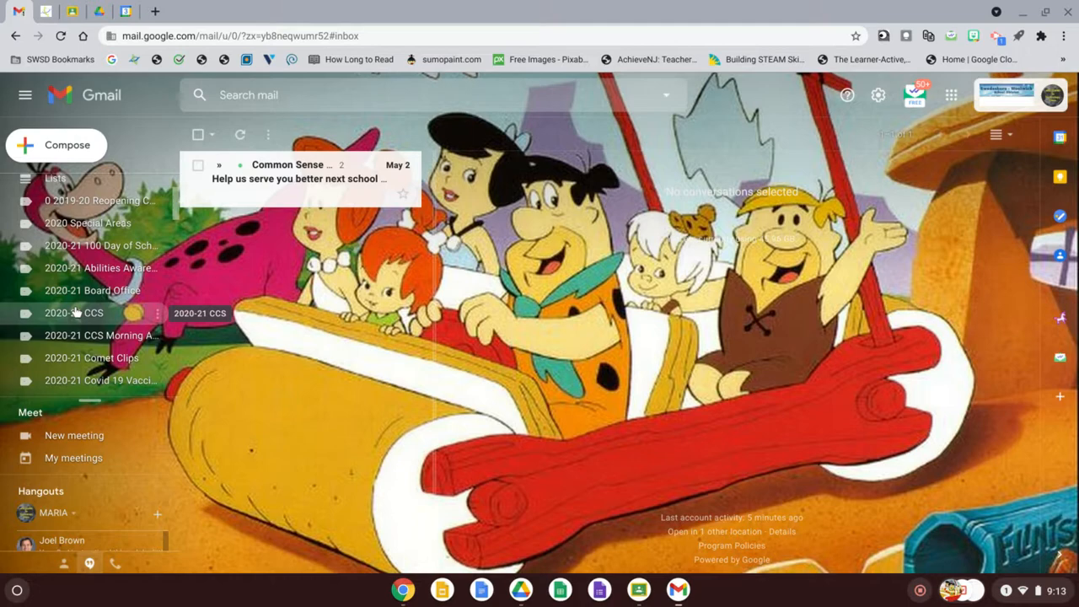
{"action": "scroll", "coordinate": [74, 313], "scroll_direction": "down", "scroll_amount": 2}
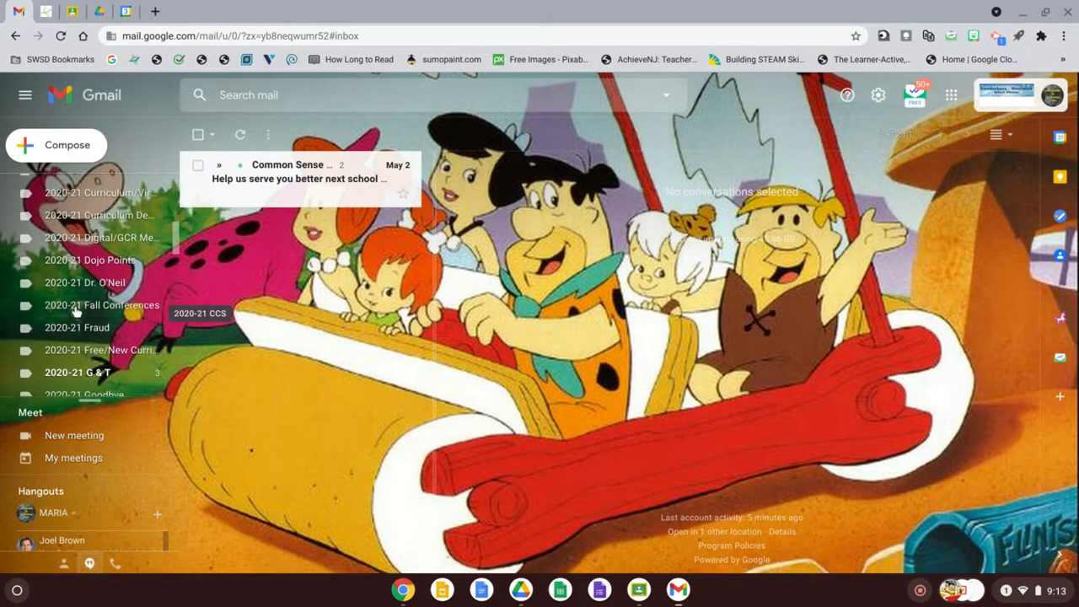
{"action": "scroll", "coordinate": [76, 312], "scroll_direction": "up", "scroll_amount": 3}
{"action": "scroll", "coordinate": [74, 312], "scroll_direction": "up", "scroll_amount": 2}
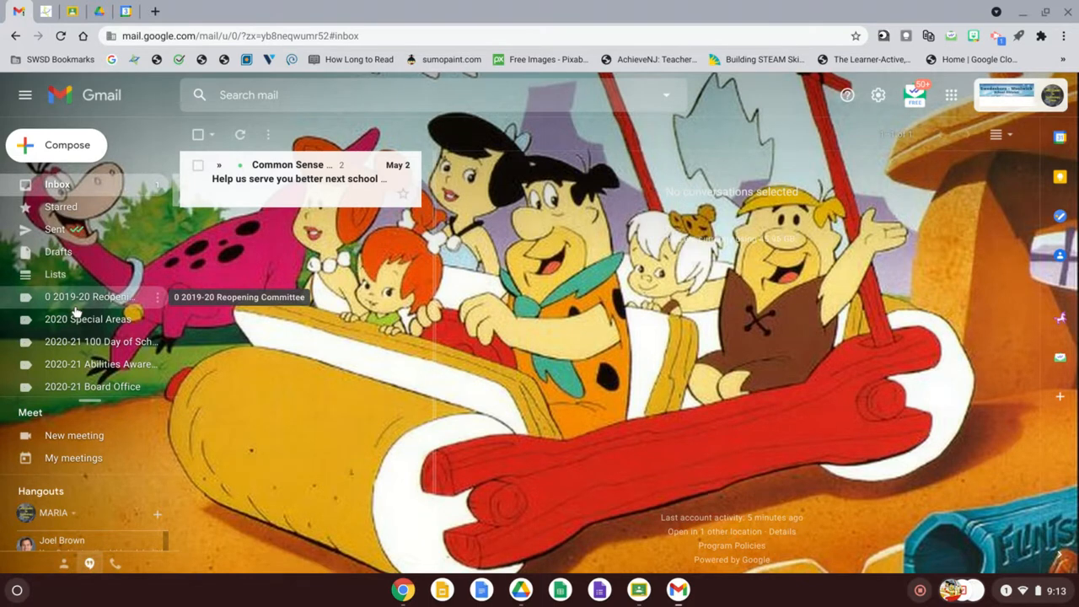
Open the full mail settings and go to the label settings
{"action": "left_click", "coordinate": [880, 98]}
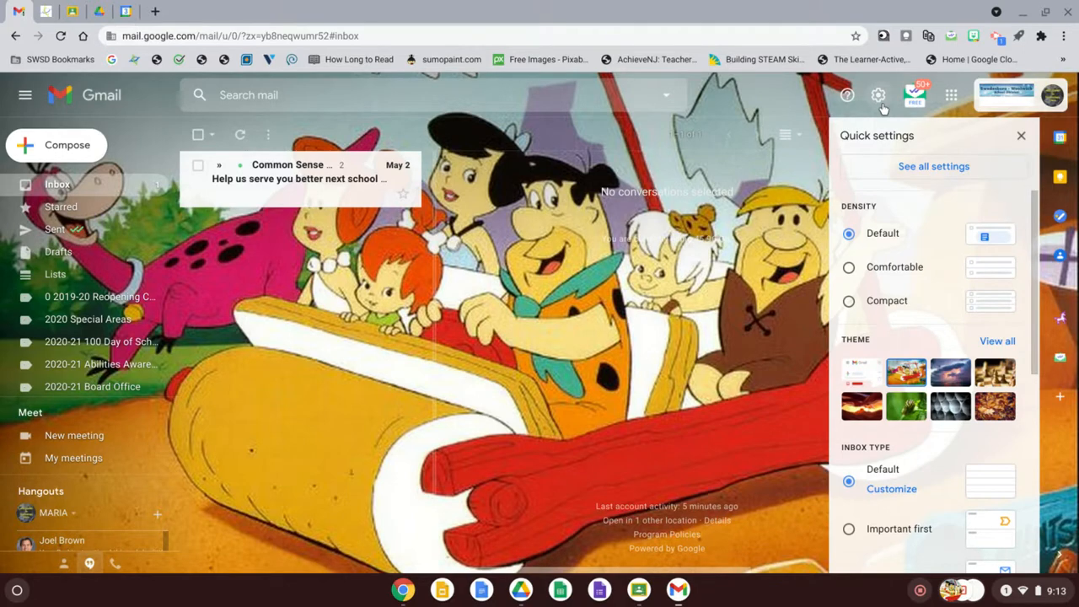
{"action": "left_click", "coordinate": [895, 174]}
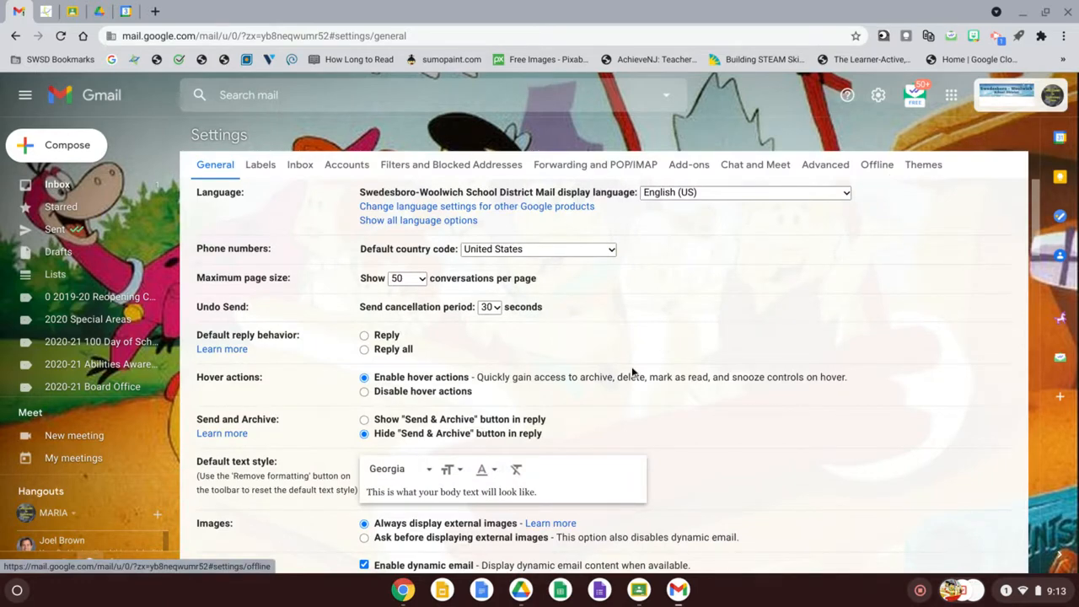
{"action": "scroll", "coordinate": [631, 371], "scroll_direction": "down", "scroll_amount": 4}
{"action": "scroll", "coordinate": [632, 370], "scroll_direction": "up", "scroll_amount": 4}
{"action": "left_click", "coordinate": [262, 165]}
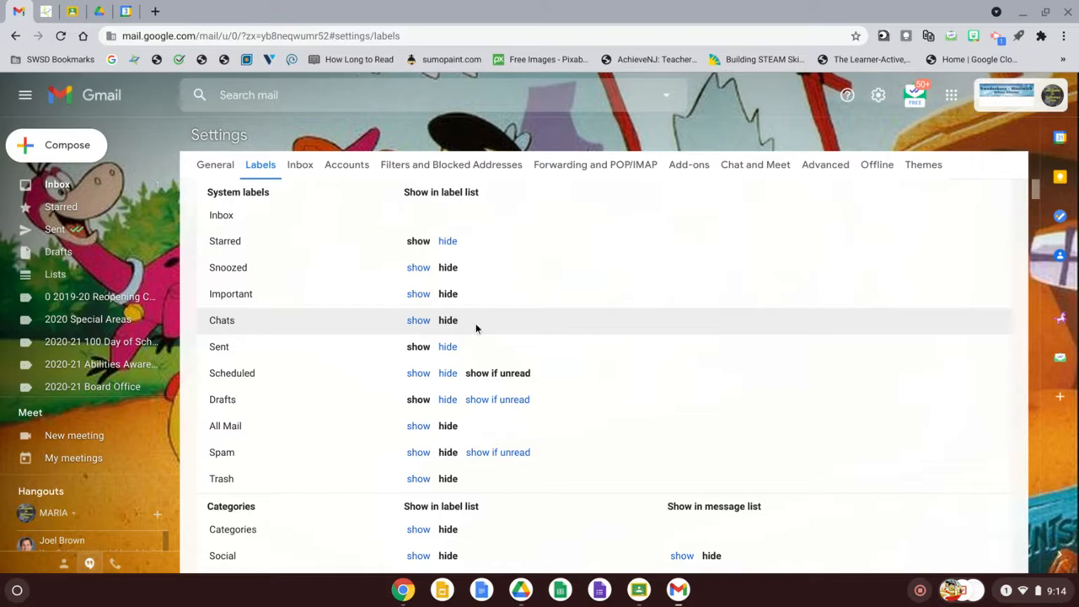
Create a new top-level label named "21-22 CCS"
{"action": "scroll", "coordinate": [476, 327], "scroll_direction": "down", "scroll_amount": 4}
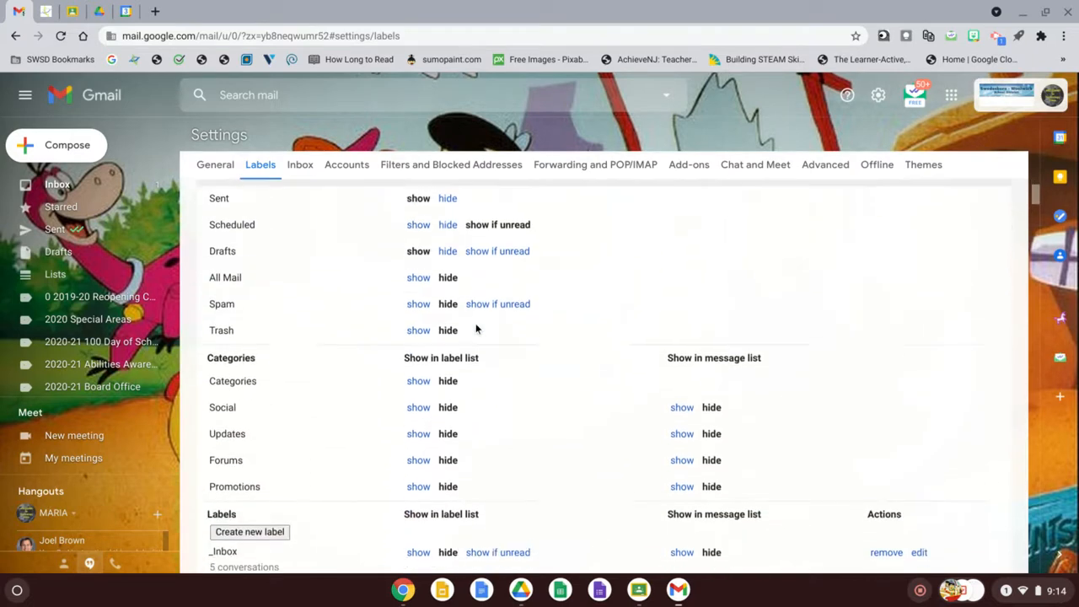
{"action": "scroll", "coordinate": [475, 327], "scroll_direction": "down", "scroll_amount": 5}
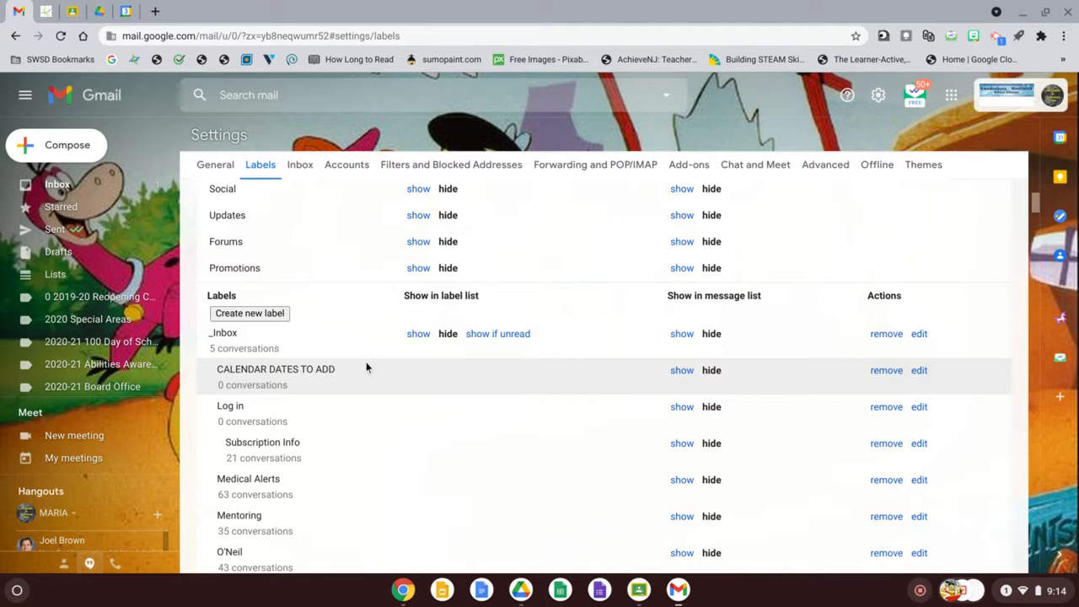
{"action": "left_click", "coordinate": [246, 313]}
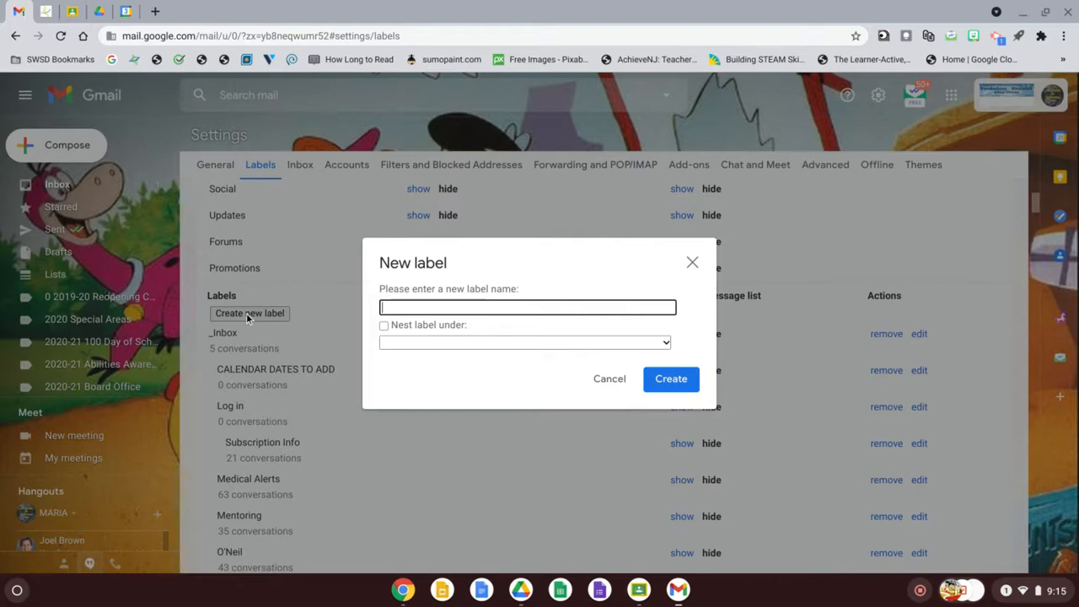
{"action": "type", "text": "21-22"}
{"action": "type", "text": "CC"}
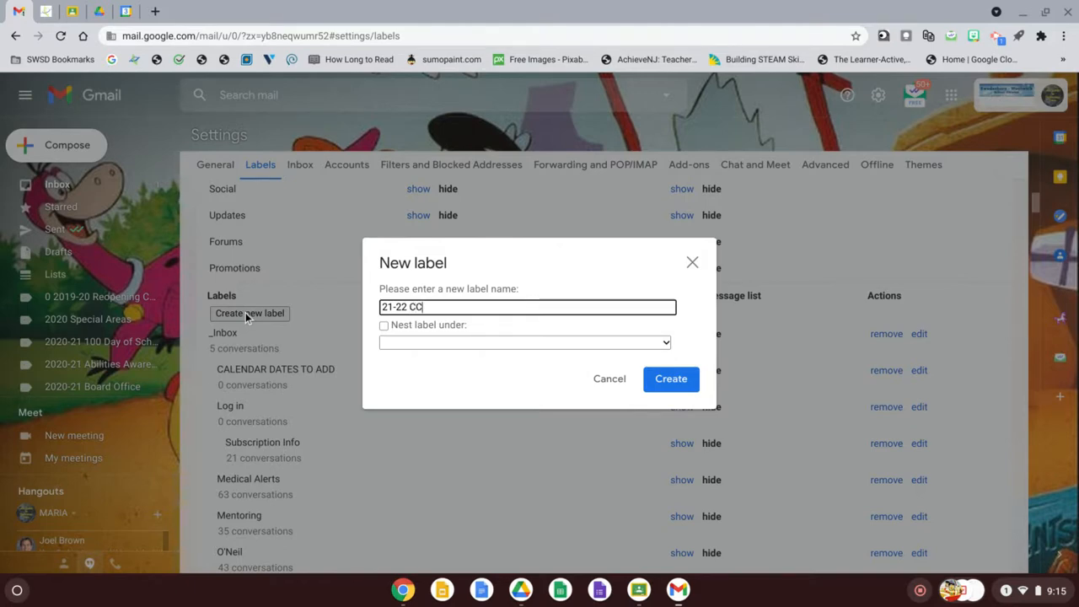
{"action": "type", "text": "S"}
{"action": "left_click", "coordinate": [670, 380]}
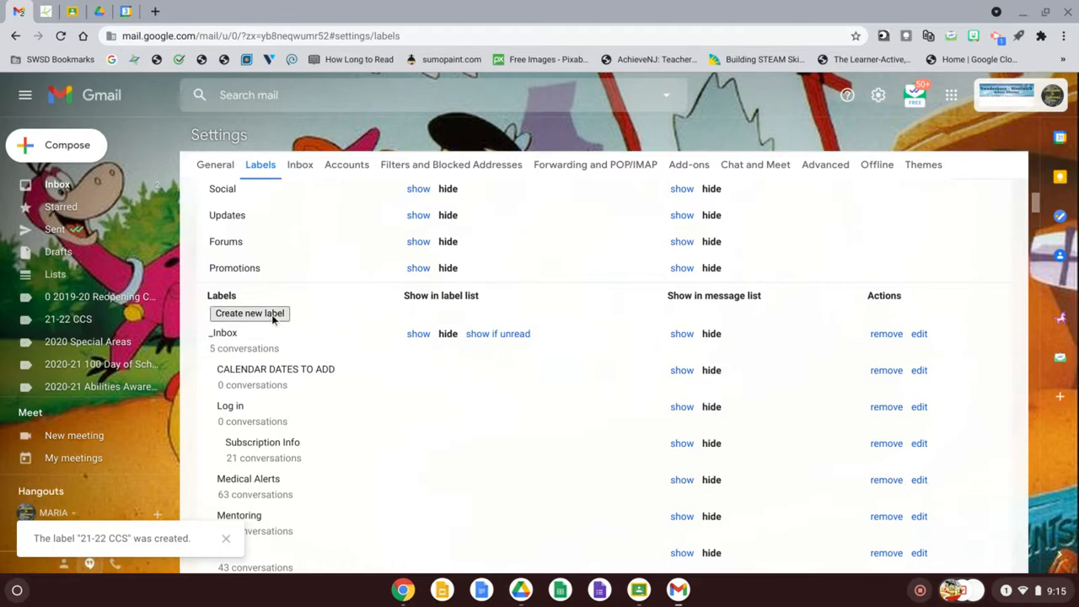
Create another top-level label named "21-22 WHS"
{"action": "left_click", "coordinate": [271, 315]}
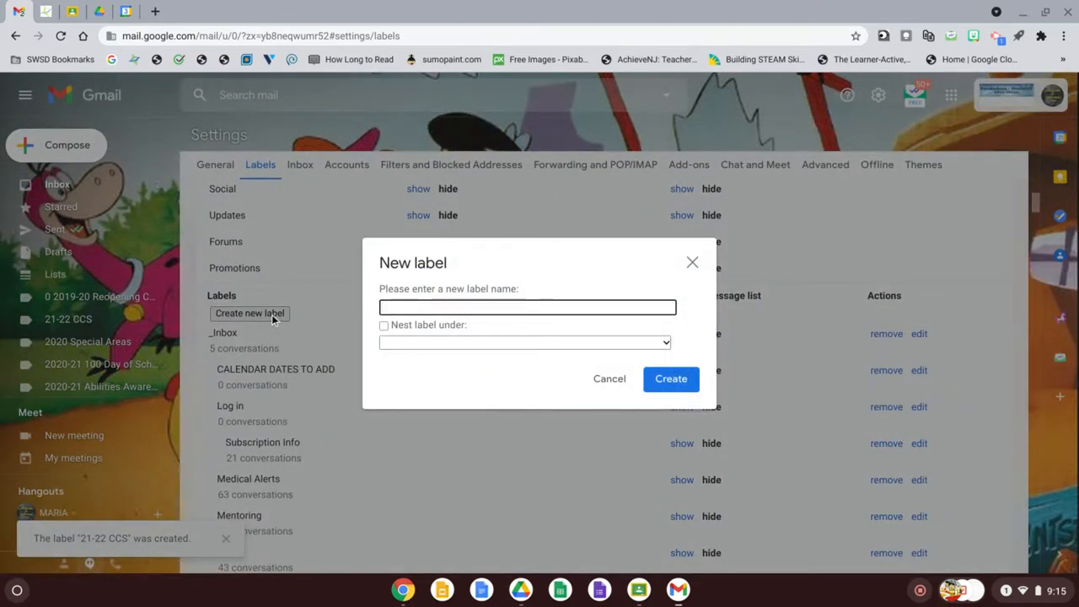
{"action": "type", "text": "21-22"}
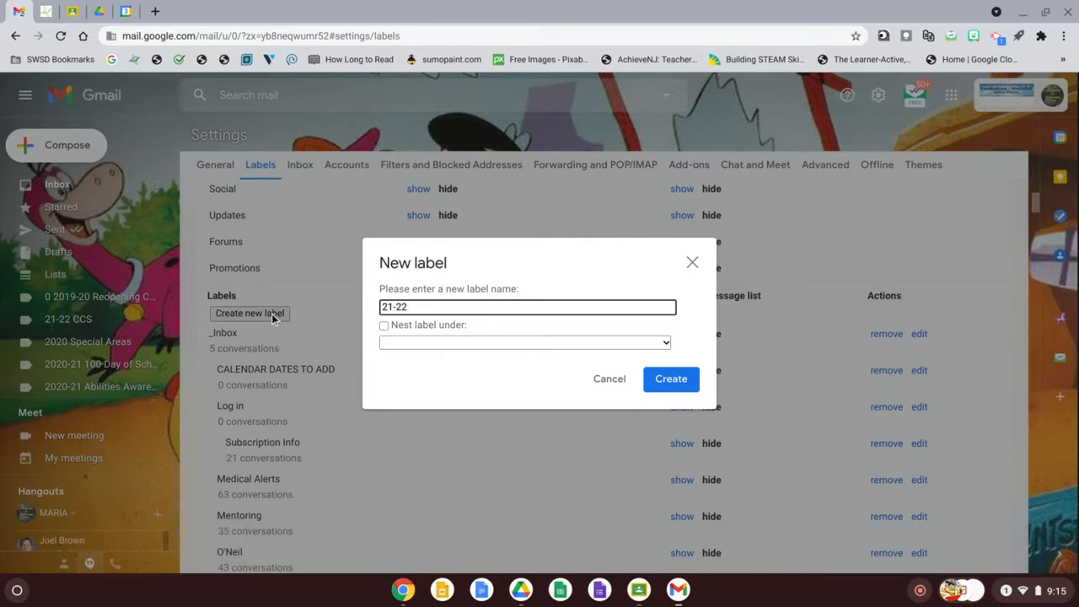
{"action": "type", "text": " WHS"}
{"action": "left_click", "coordinate": [681, 381]}
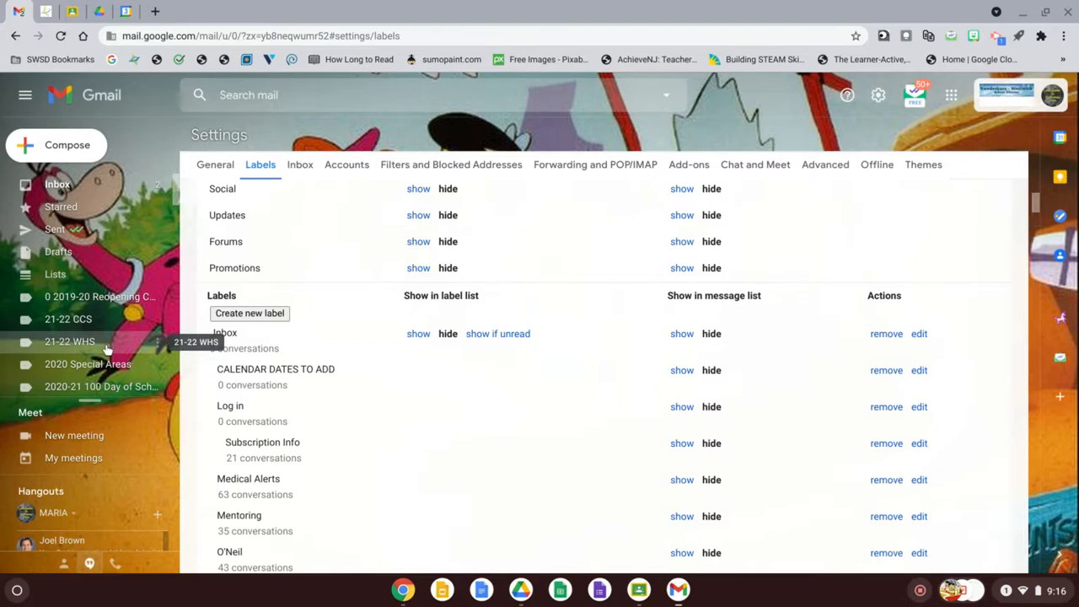
Add a top-level label named "21-22 CST"
{"action": "left_click", "coordinate": [238, 315]}
{"action": "type", "text": "1"}
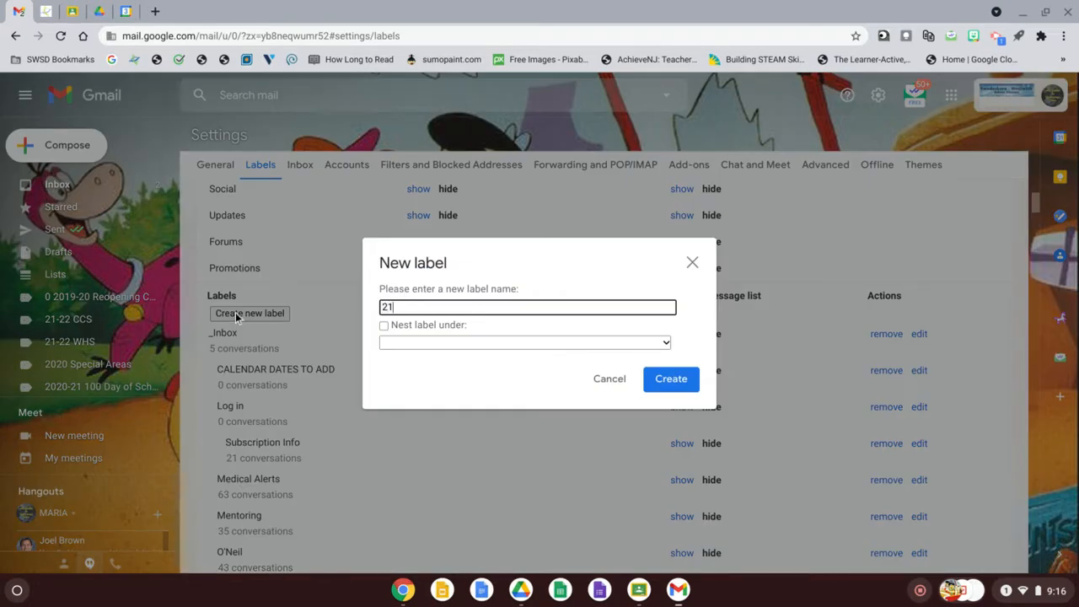
{"action": "type", "text": "-22 CST"}
{"action": "left_click", "coordinate": [671, 380]}
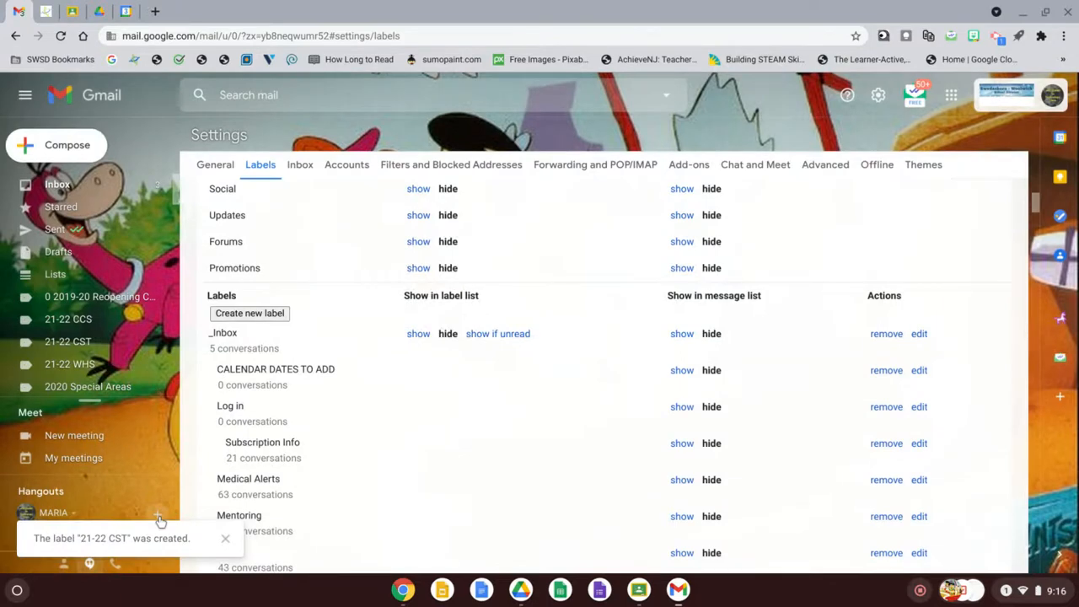
Add a top-level label named "21-22 Curriculum Department"
{"action": "left_click", "coordinate": [277, 316]}
{"action": "type", "text": "21"}
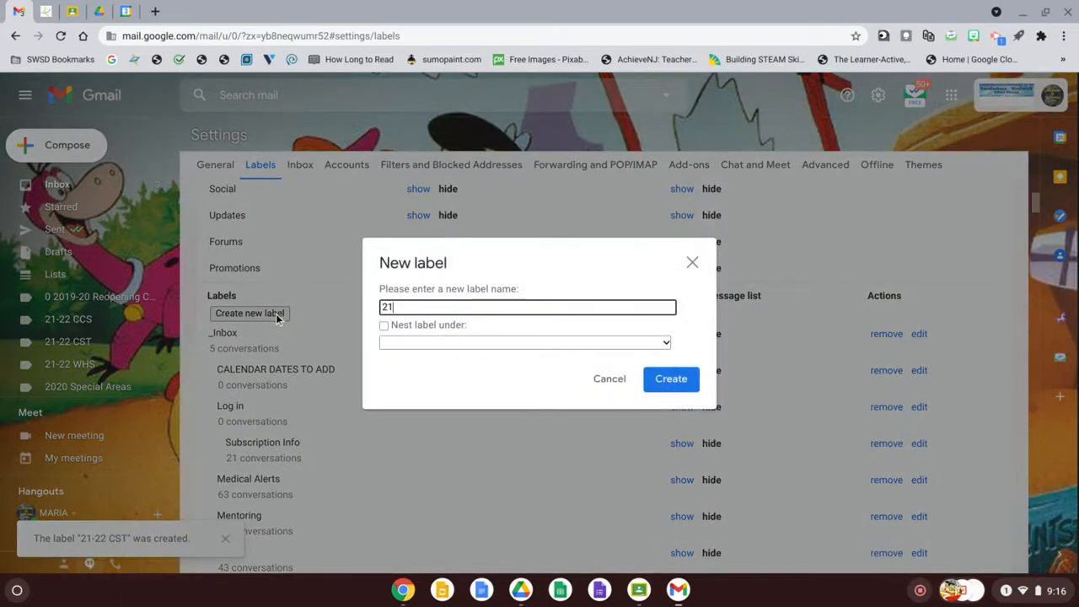
{"action": "type", "text": "-22 Curricu"}
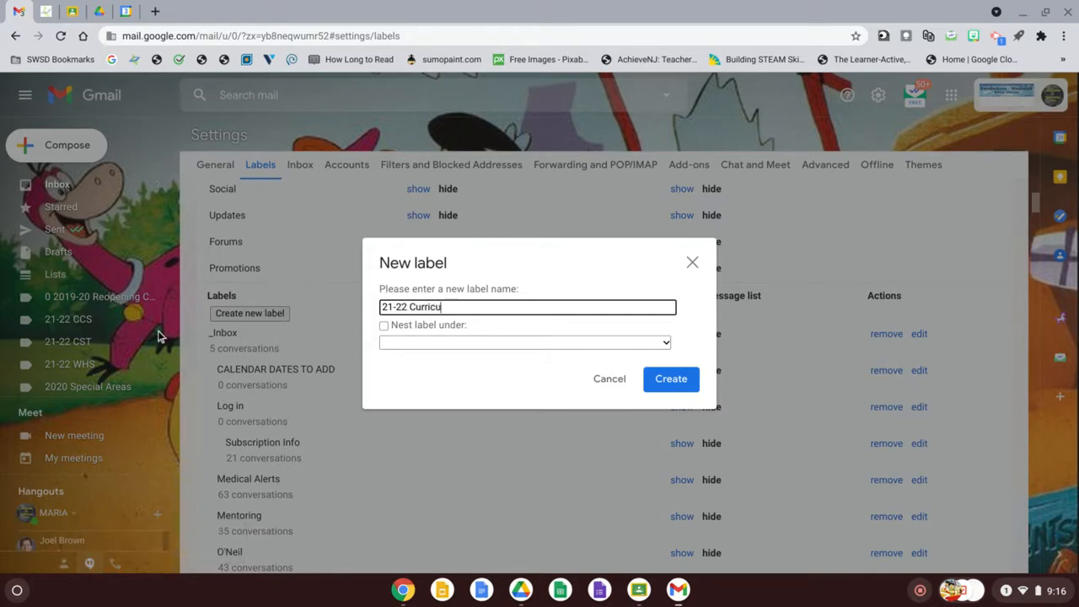
{"action": "type", "text": "lum Department"}
{"action": "left_click", "coordinate": [671, 381]}
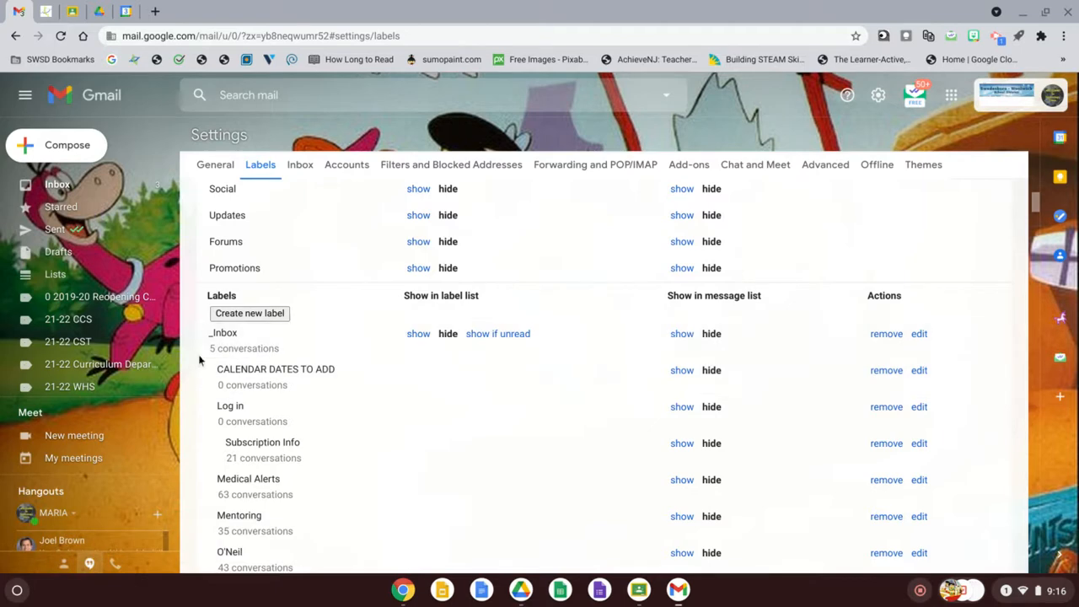
Review the show and hide settings of the system labels, categories and older school-year labels through to the 2020-21 labels
{"action": "scroll", "coordinate": [93, 317], "scroll_direction": "down", "scroll_amount": 3}
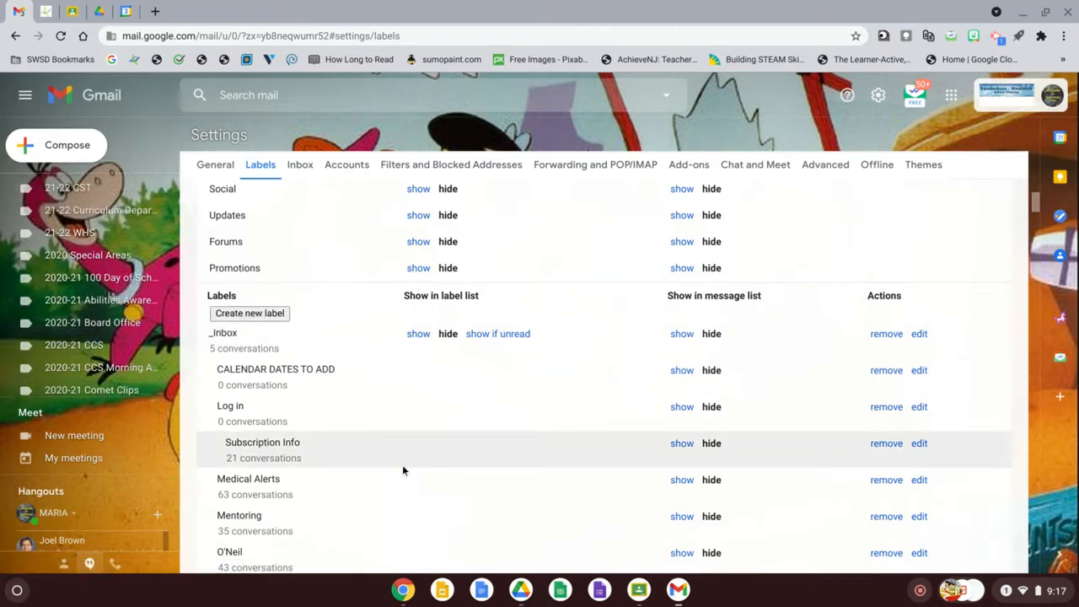
{"action": "scroll", "coordinate": [403, 470], "scroll_direction": "up", "scroll_amount": 4}
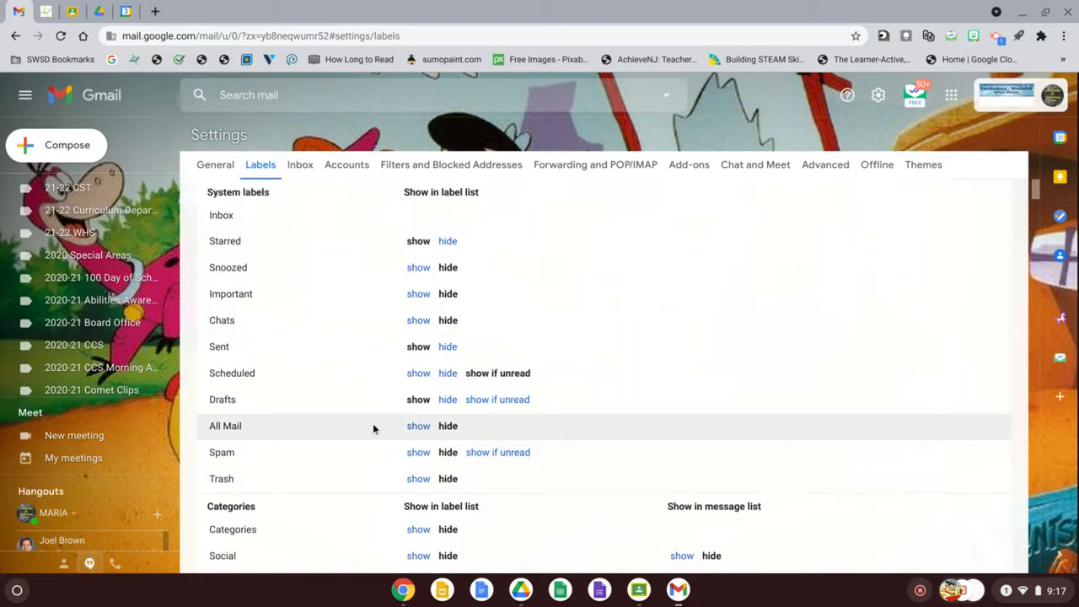
{"action": "scroll", "coordinate": [372, 429], "scroll_direction": "down", "scroll_amount": 1}
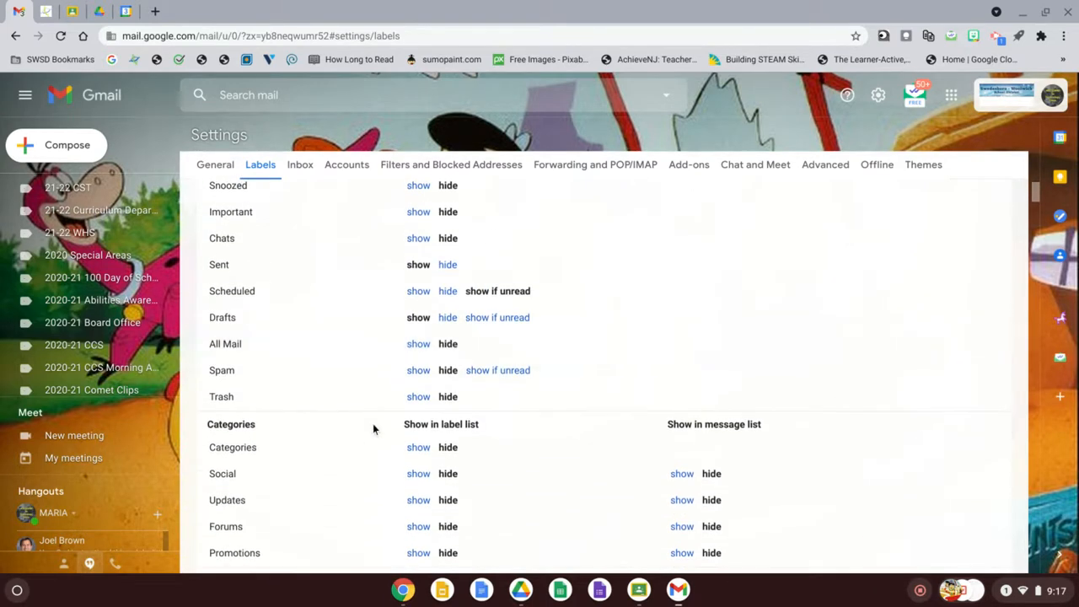
{"action": "scroll", "coordinate": [373, 428], "scroll_direction": "down", "scroll_amount": 1}
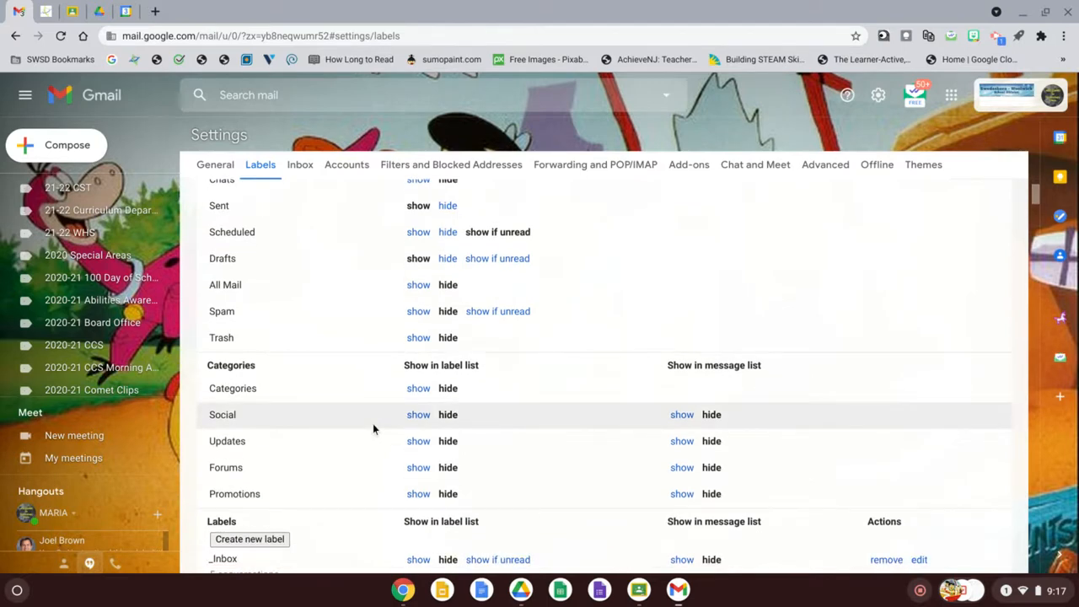
{"action": "scroll", "coordinate": [372, 428], "scroll_direction": "down", "scroll_amount": 1}
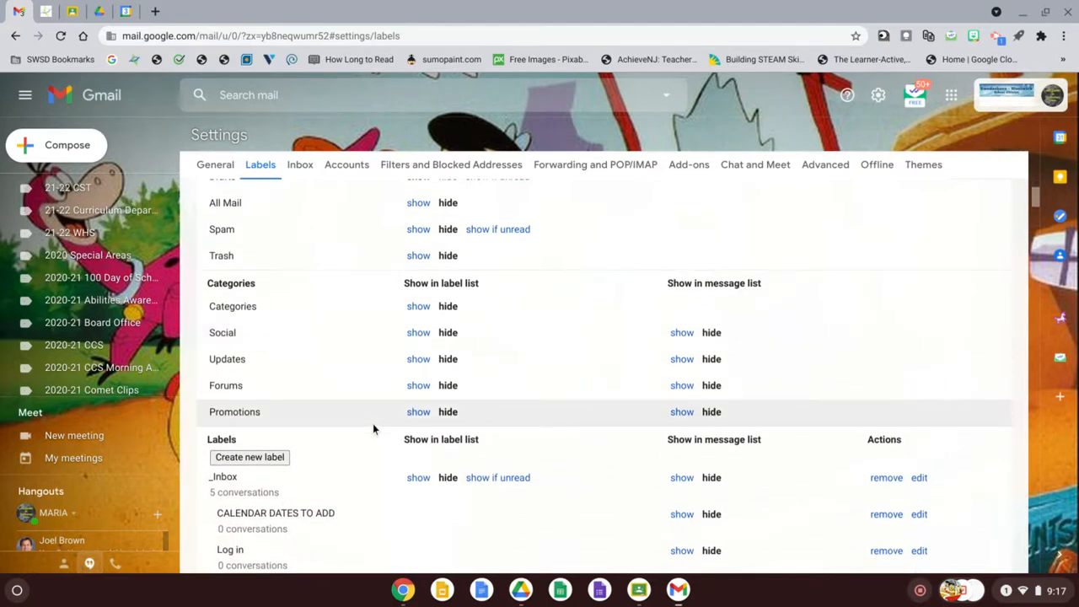
{"action": "scroll", "coordinate": [373, 429], "scroll_direction": "down", "scroll_amount": 5}
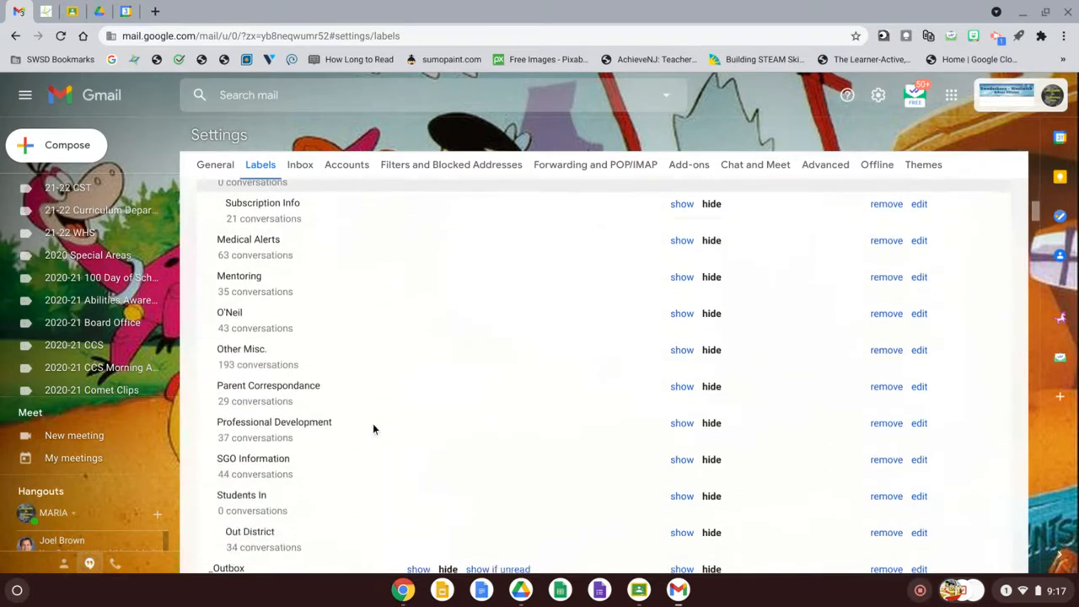
{"action": "scroll", "coordinate": [374, 429], "scroll_direction": "down", "scroll_amount": 5}
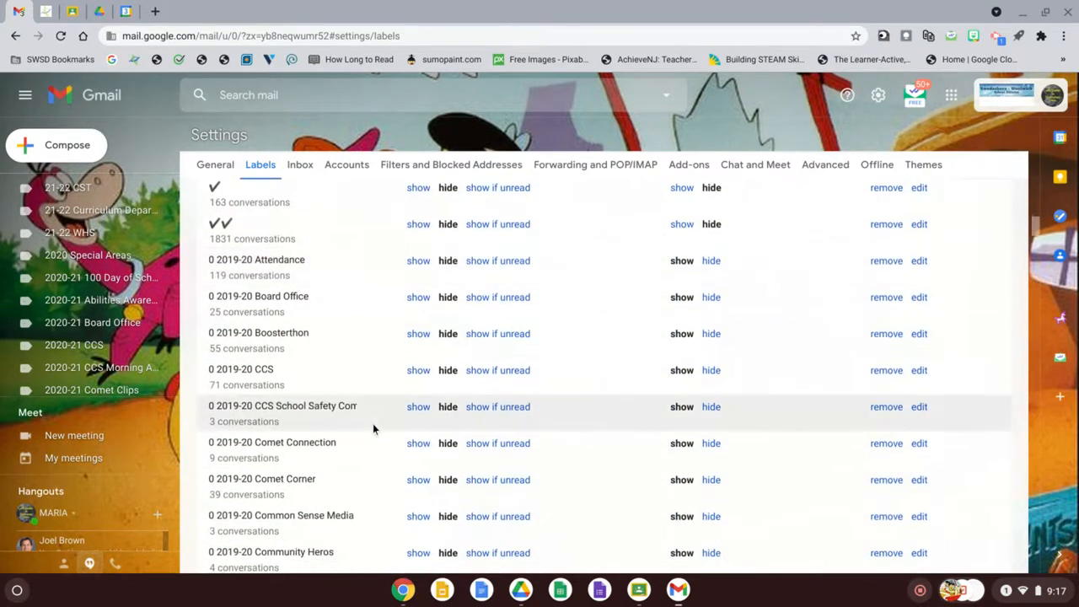
{"action": "scroll", "coordinate": [373, 429], "scroll_direction": "down", "scroll_amount": 5}
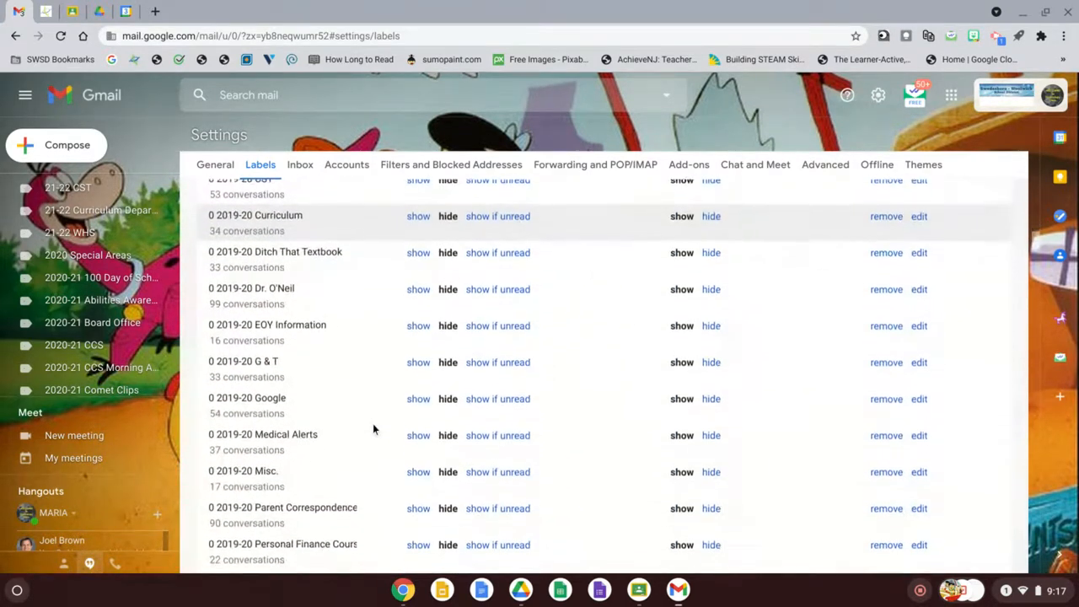
{"action": "scroll", "coordinate": [373, 429], "scroll_direction": "down", "scroll_amount": 2}
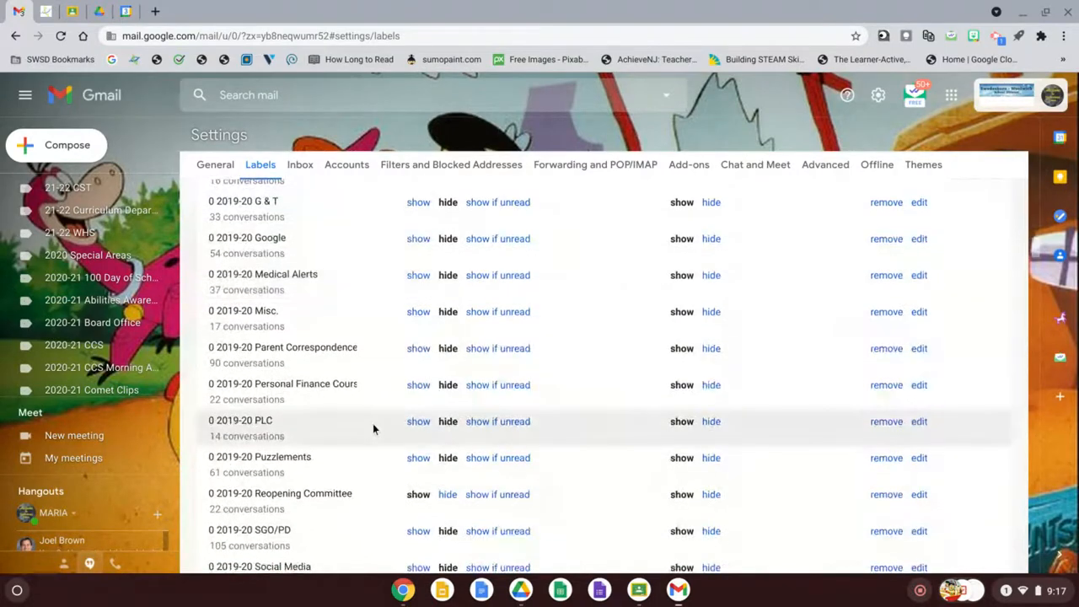
{"action": "scroll", "coordinate": [373, 424], "scroll_direction": "down", "scroll_amount": 9}
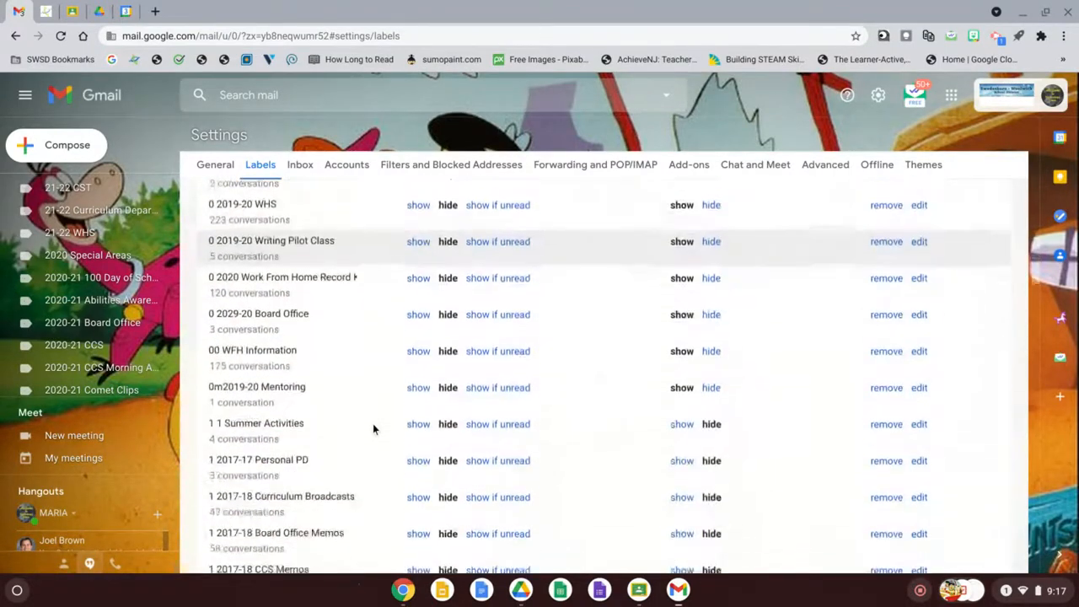
{"action": "scroll", "coordinate": [373, 423], "scroll_direction": "down", "scroll_amount": 8}
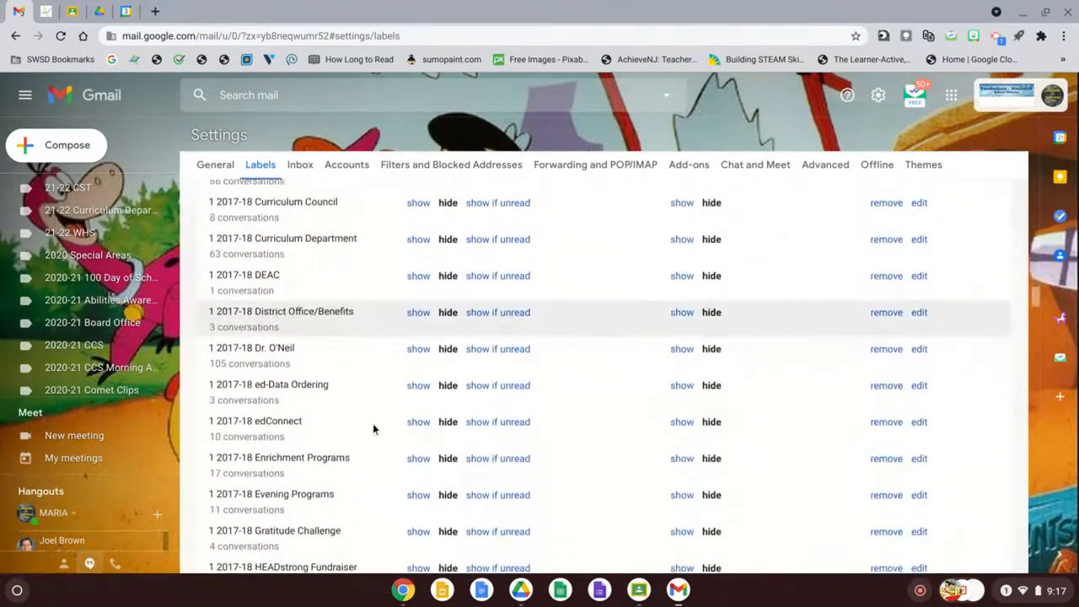
{"action": "scroll", "coordinate": [372, 423], "scroll_direction": "down", "scroll_amount": 1}
{"action": "scroll", "coordinate": [494, 363], "scroll_direction": "down", "scroll_amount": 2}
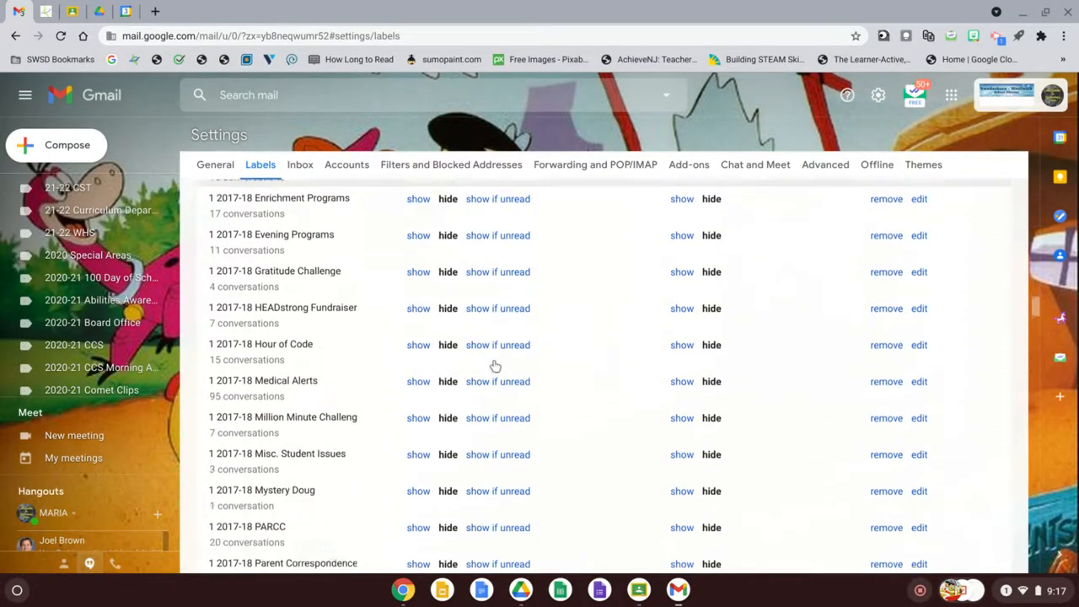
{"action": "scroll", "coordinate": [495, 365], "scroll_direction": "down", "scroll_amount": 13}
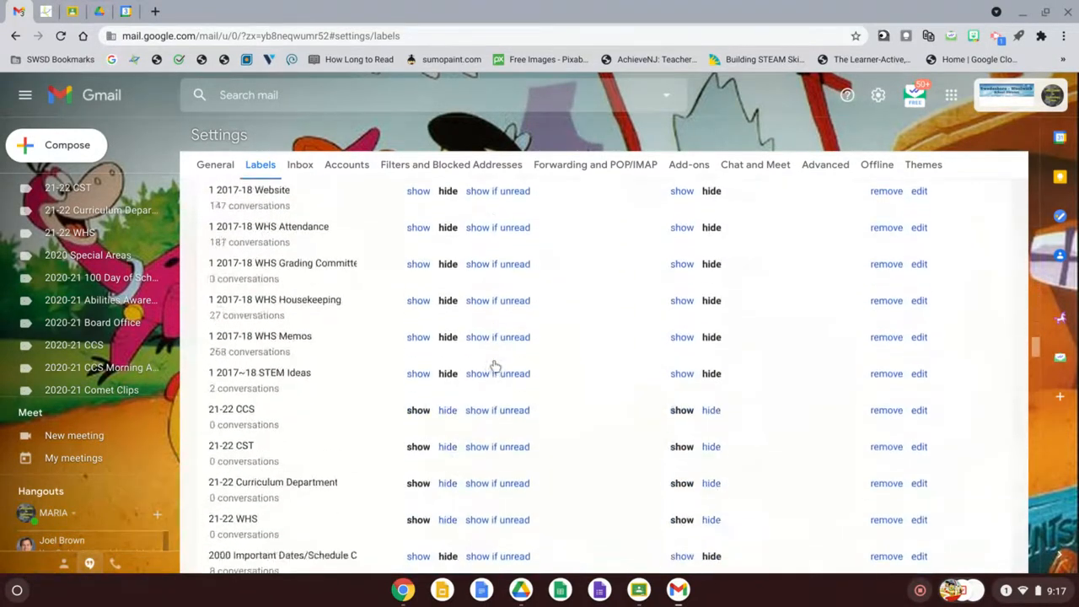
{"action": "scroll", "coordinate": [495, 365], "scroll_direction": "up", "scroll_amount": 20}
{"action": "scroll", "coordinate": [495, 365], "scroll_direction": "down", "scroll_amount": 7}
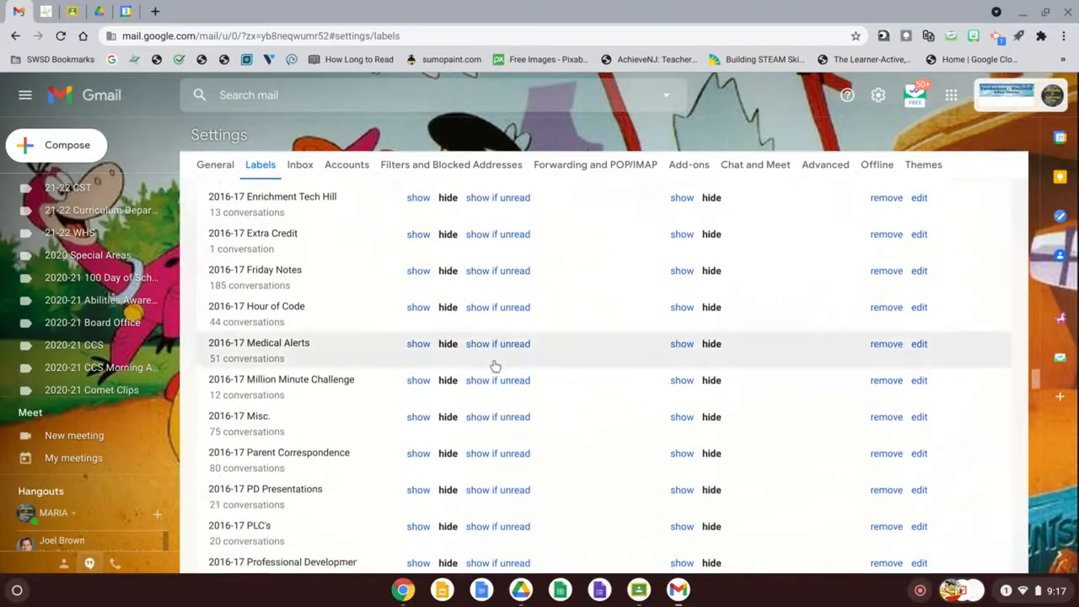
{"action": "scroll", "coordinate": [495, 365], "scroll_direction": "down", "scroll_amount": 18}
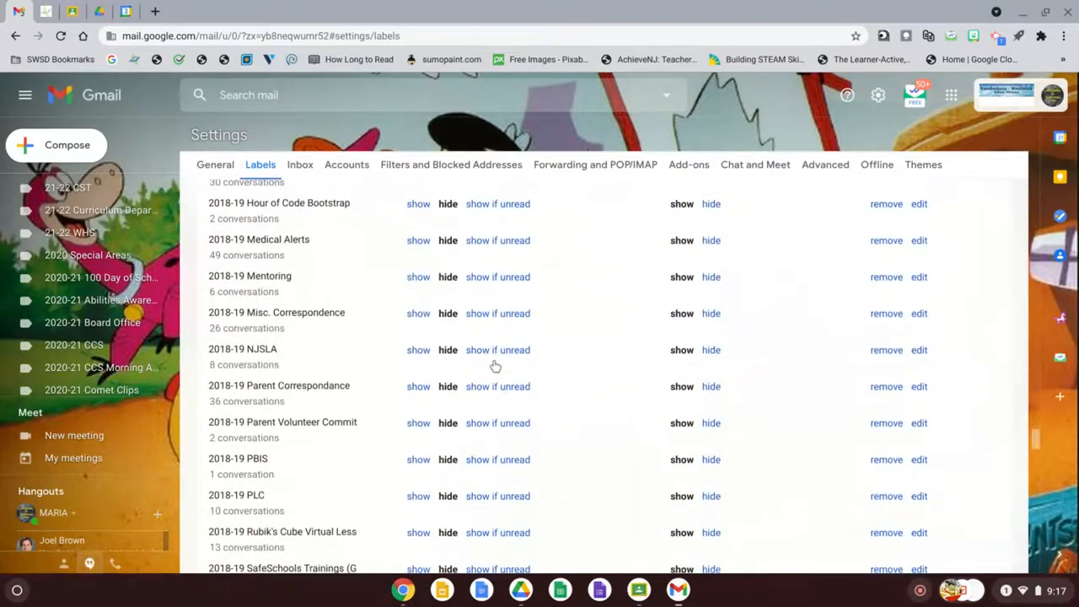
{"action": "scroll", "coordinate": [495, 365], "scroll_direction": "down", "scroll_amount": 15}
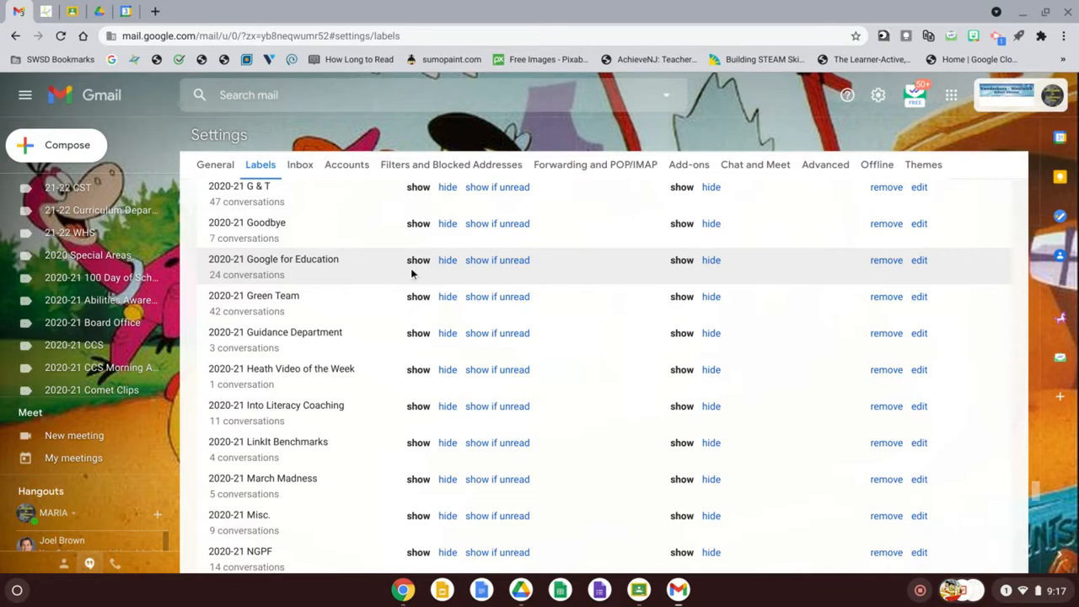
Hide the "2020-21 Goodbye" label from the label list and look over the neighbouring 2020-21 labels
{"action": "left_click", "coordinate": [448, 224]}
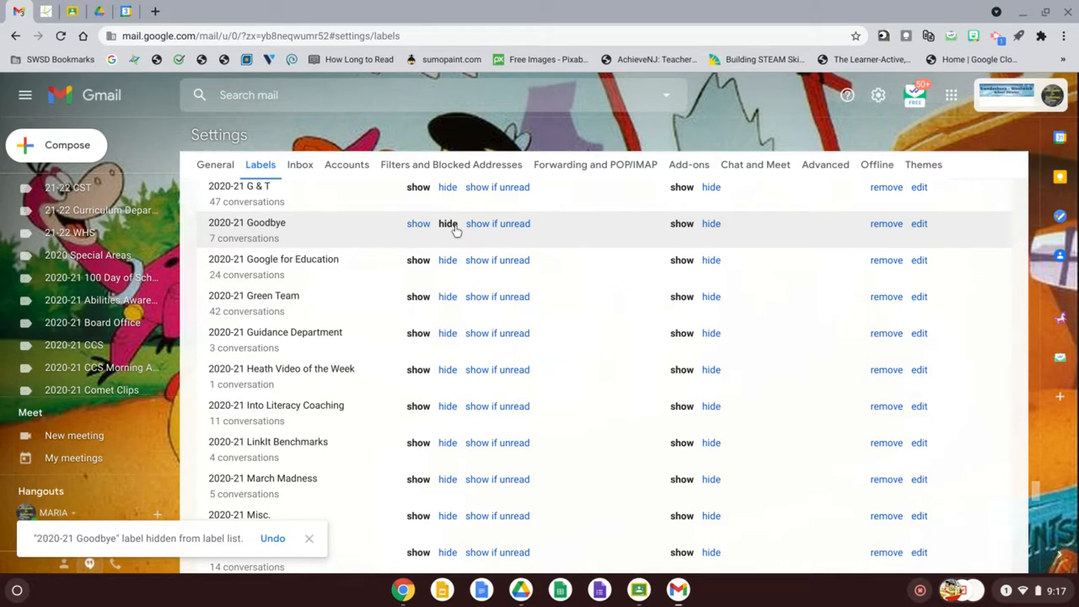
{"action": "scroll", "coordinate": [455, 230], "scroll_direction": "up", "scroll_amount": 1}
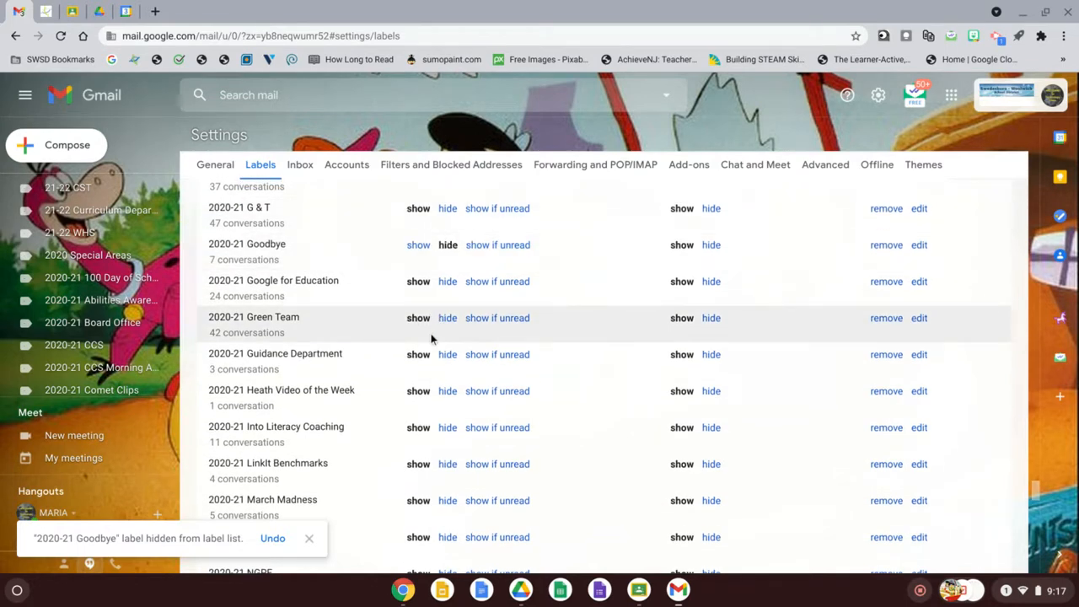
{"action": "scroll", "coordinate": [430, 337], "scroll_direction": "down", "scroll_amount": 3}
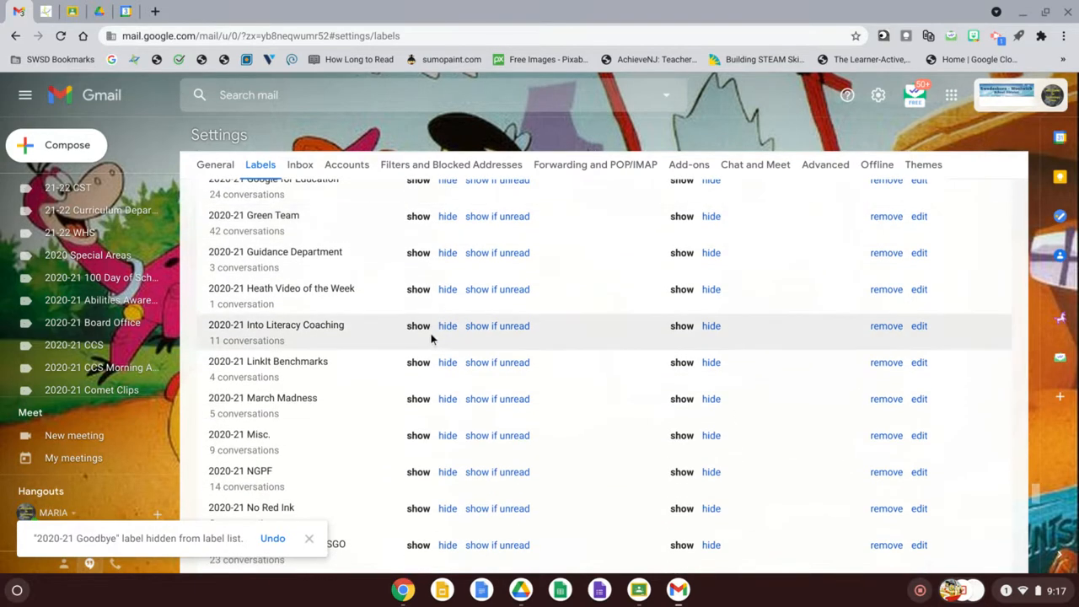
{"action": "scroll", "coordinate": [431, 338], "scroll_direction": "down", "scroll_amount": 4}
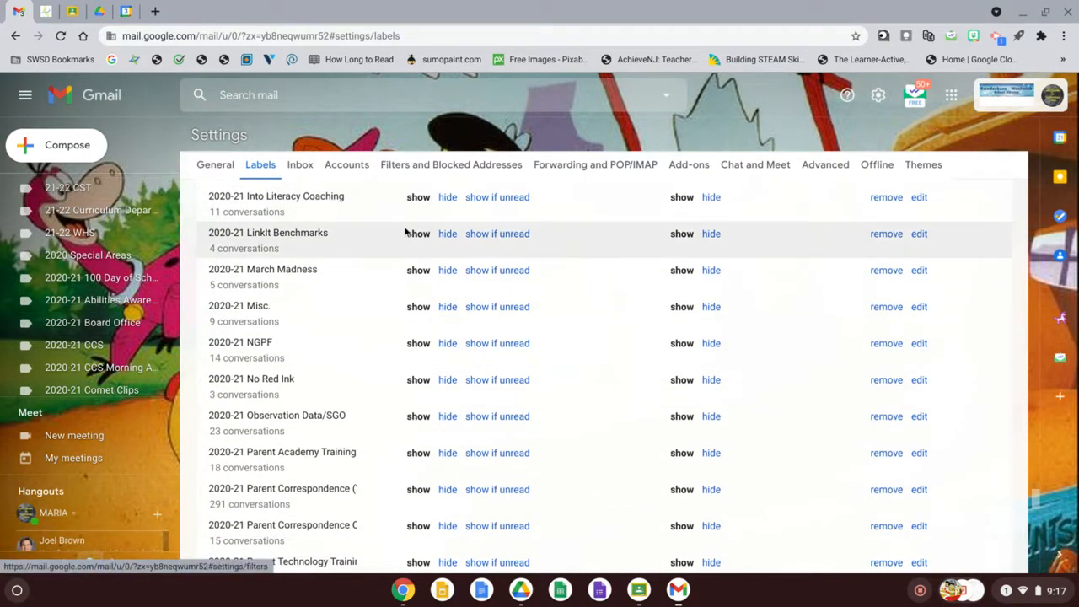
Return to the inbox and delete the Google Classroom notification about a private comment on "FORCES AND MOTION NOTES"
{"action": "scroll", "coordinate": [53, 185], "scroll_direction": "up", "scroll_amount": 5}
{"action": "left_click", "coordinate": [53, 185]}
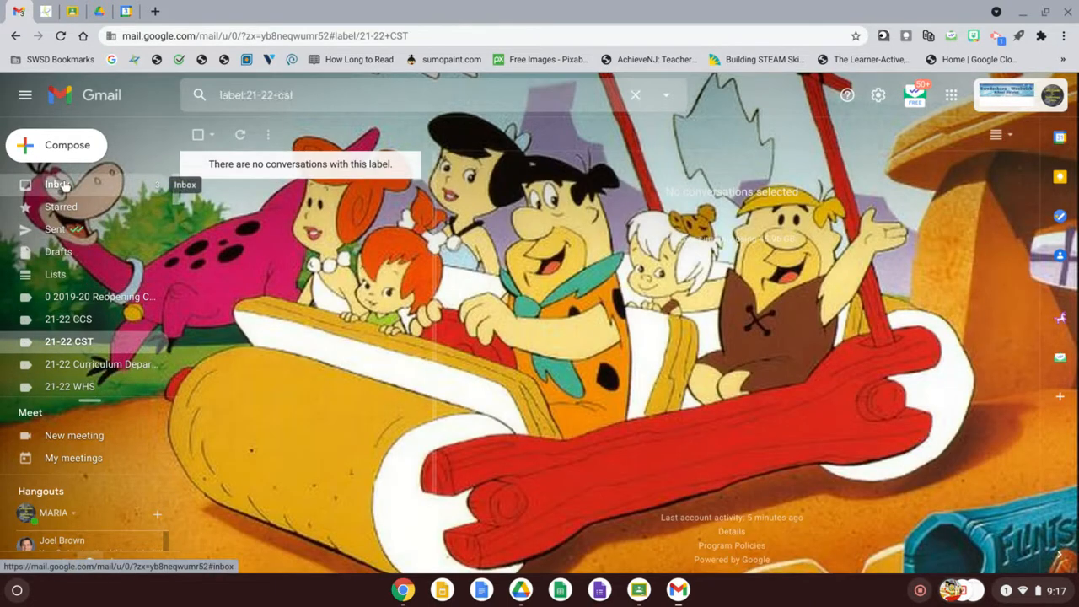
{"action": "left_click", "coordinate": [63, 186]}
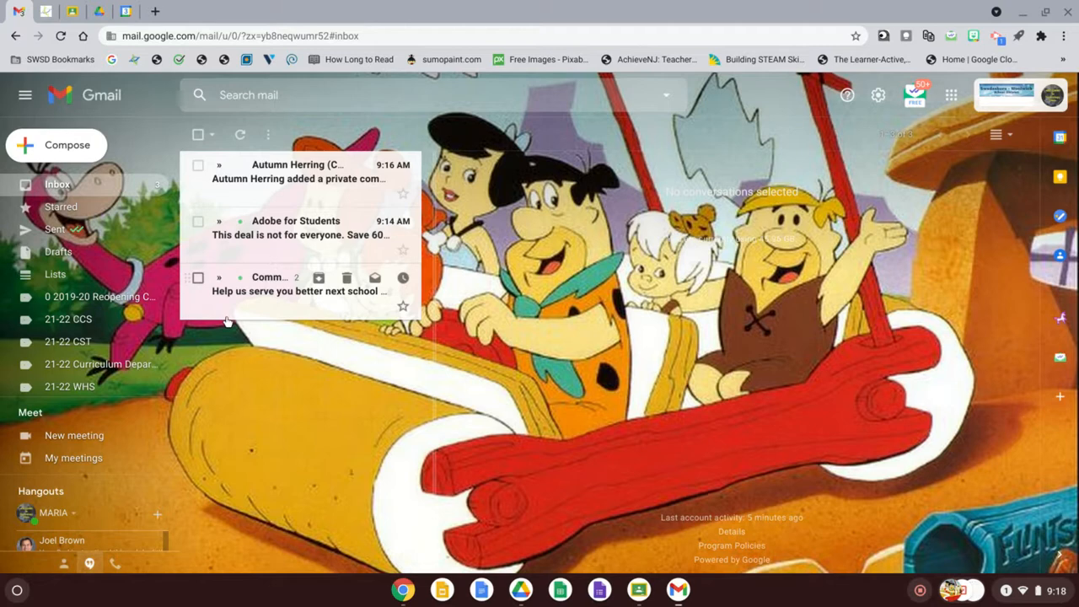
{"action": "left_click", "coordinate": [236, 200]}
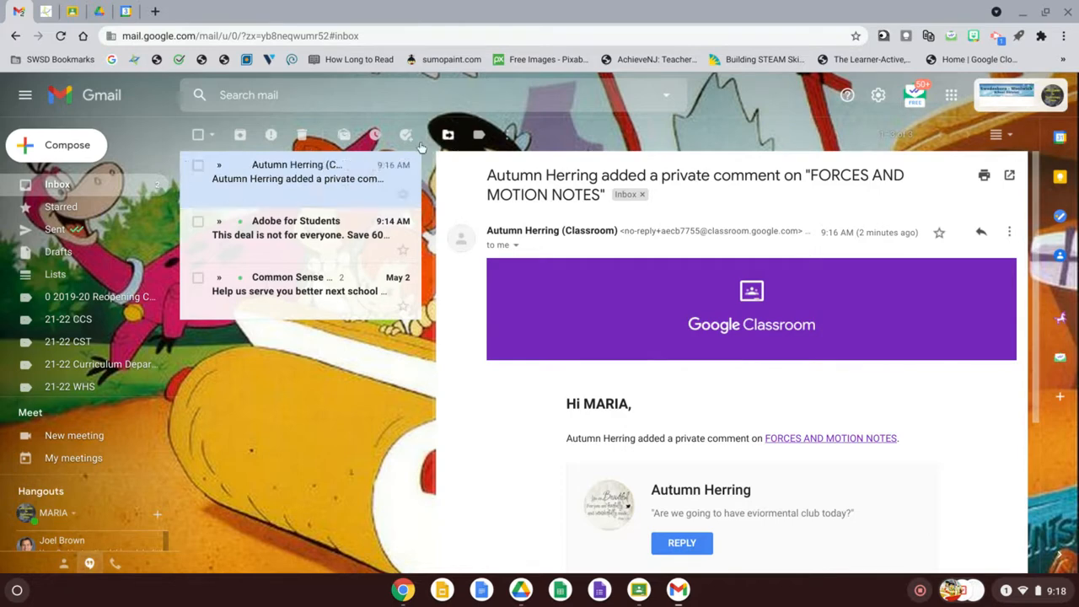
{"action": "left_click", "coordinate": [347, 167]}
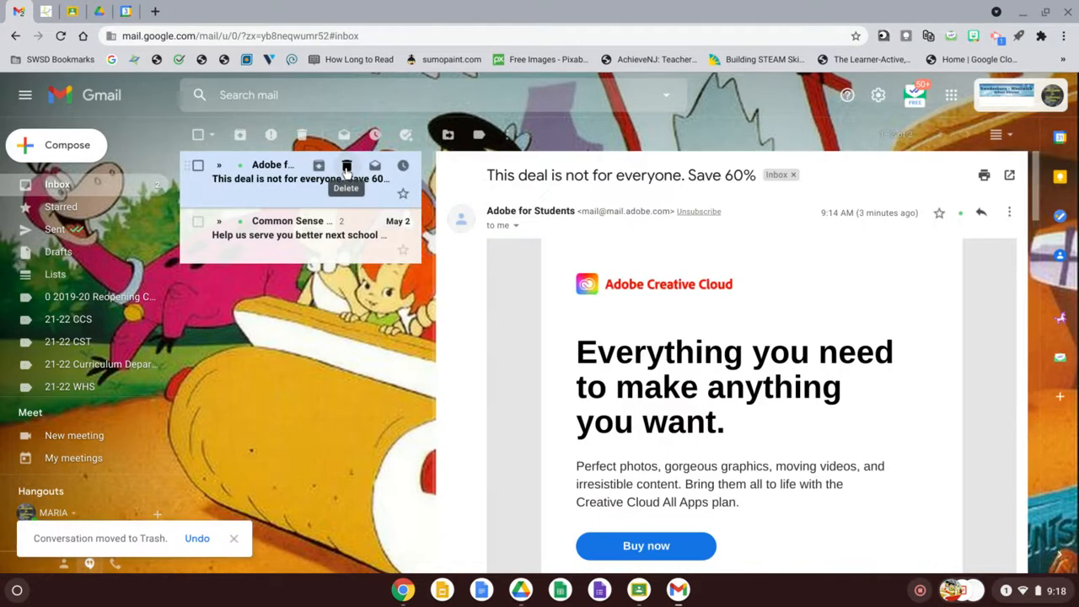
Skim the Adobe for Students email "This deal is not for everyone. Save 60%" and delete it
{"action": "scroll", "coordinate": [710, 410], "scroll_direction": "down", "scroll_amount": 5}
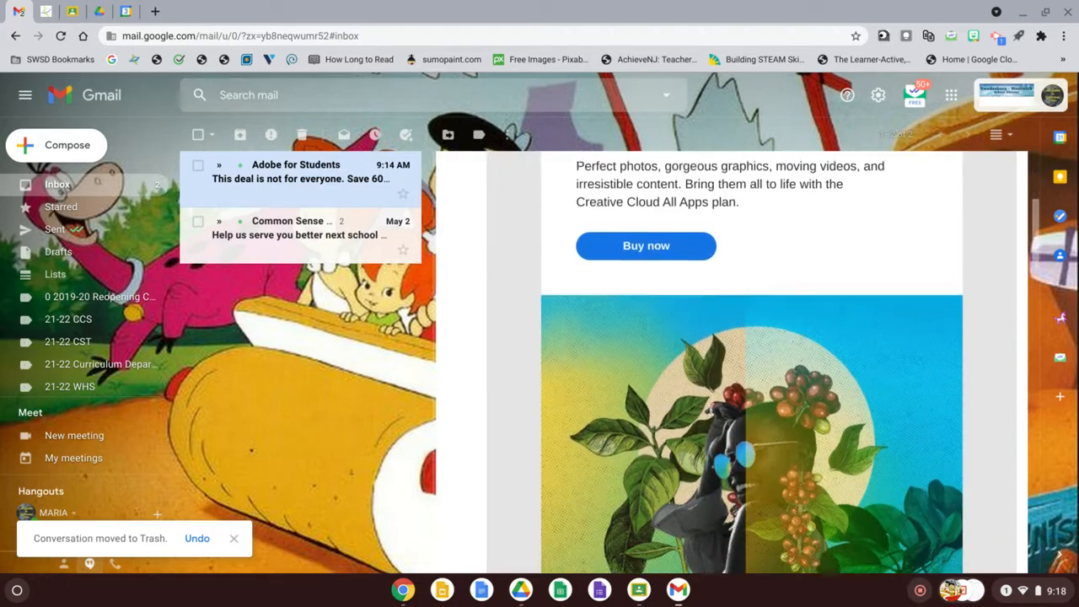
{"action": "scroll", "coordinate": [711, 410], "scroll_direction": "up", "scroll_amount": 5}
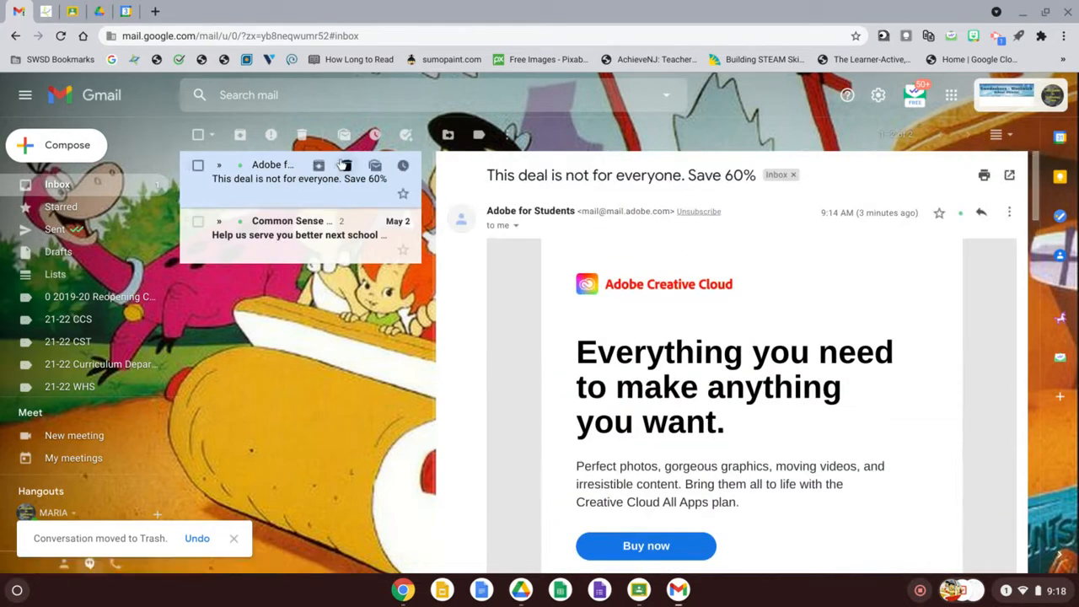
{"action": "left_click", "coordinate": [346, 166]}
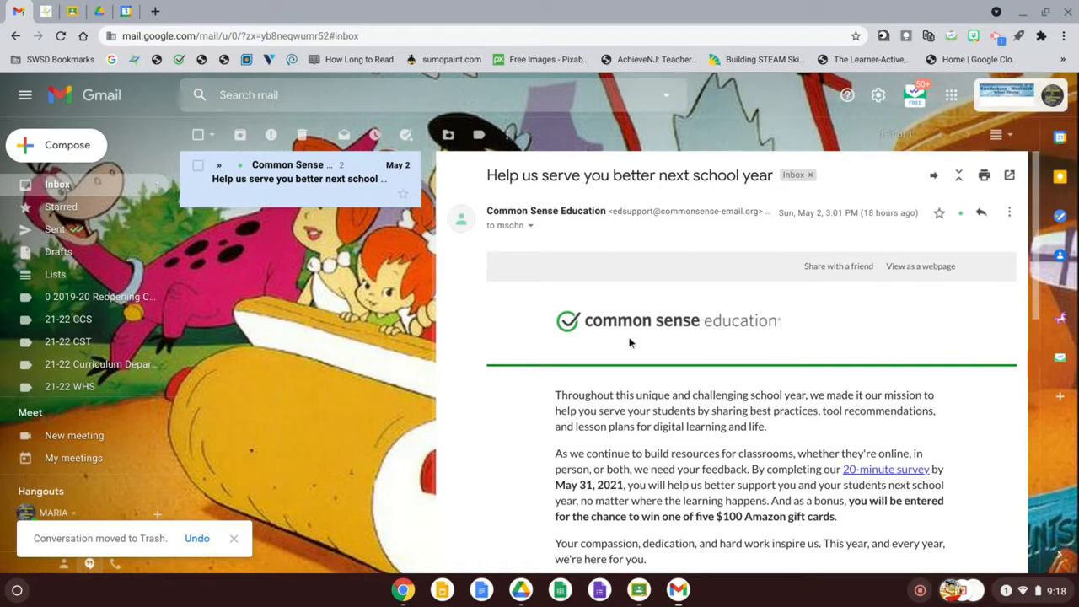
Read and select the Common Sense Education email, then search its move-to destinations for "21-22" labels
{"action": "scroll", "coordinate": [629, 342], "scroll_direction": "down", "scroll_amount": 2}
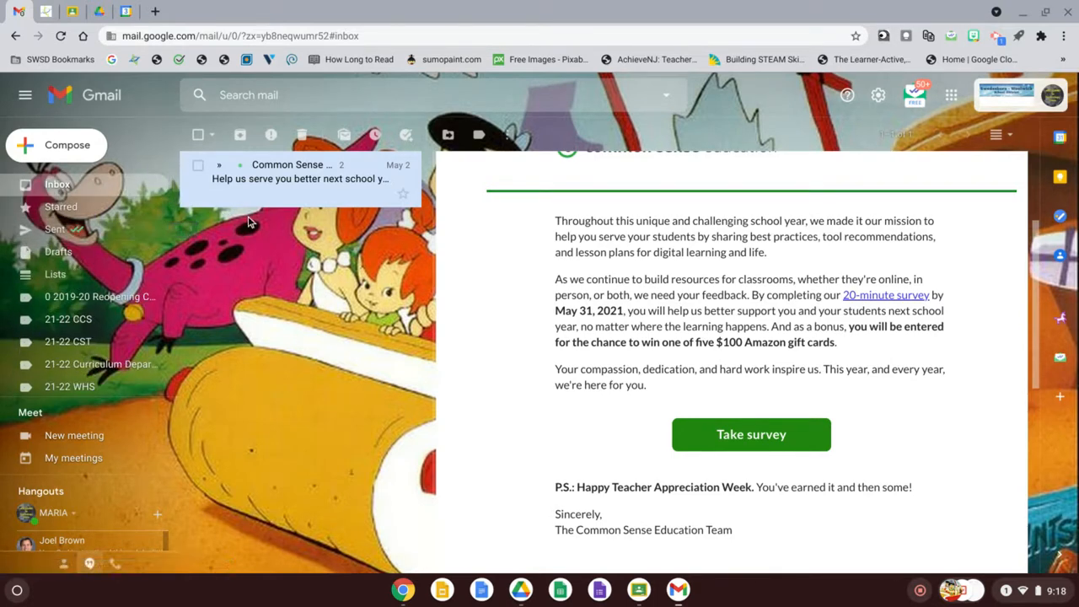
{"action": "left_click", "coordinate": [199, 171]}
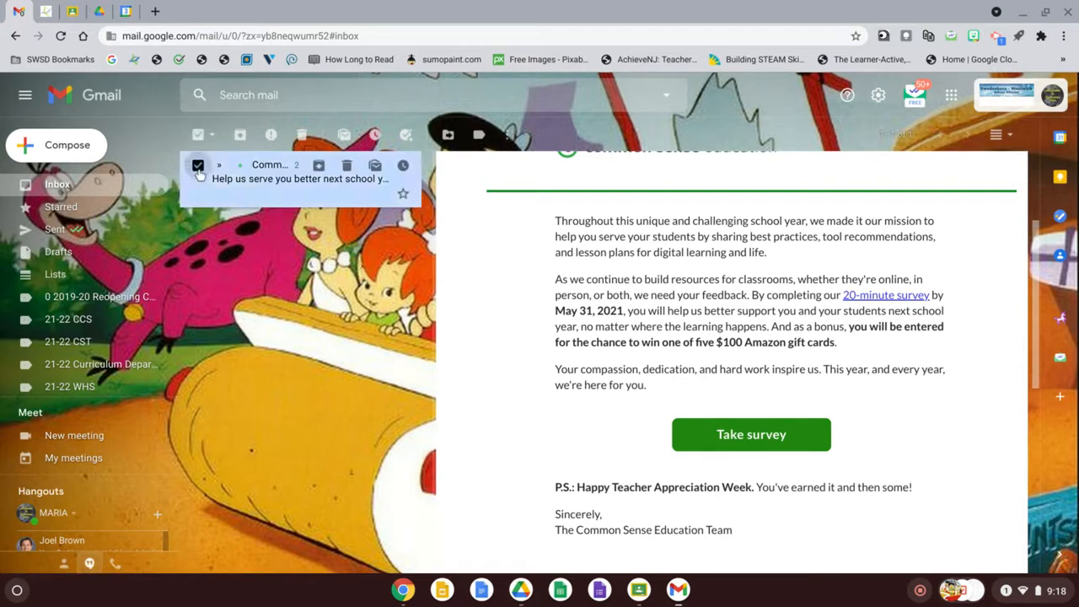
{"action": "left_click", "coordinate": [451, 136]}
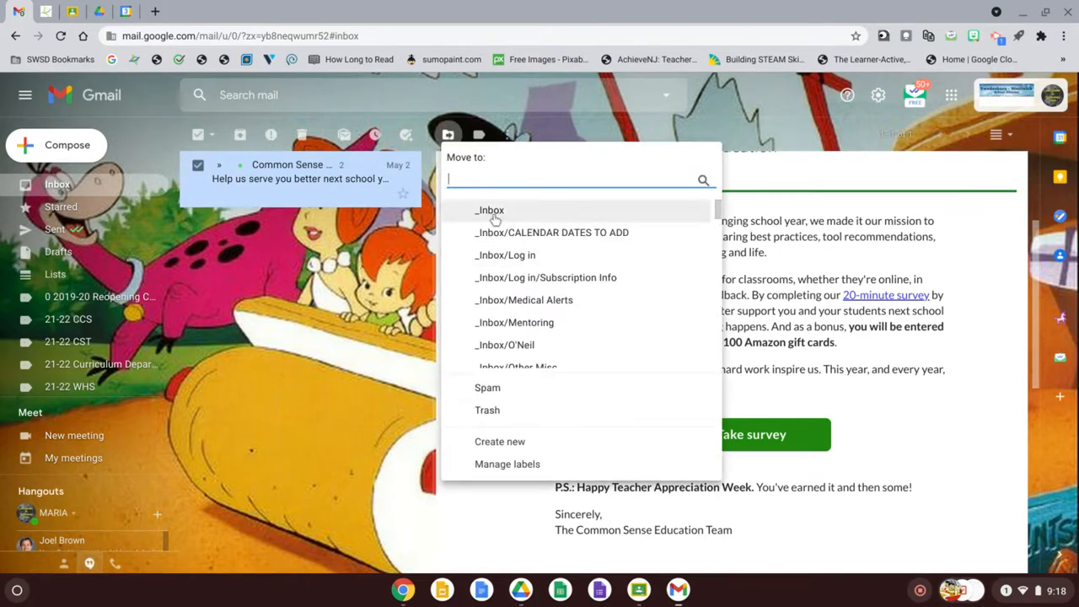
{"action": "type", "text": "20"}
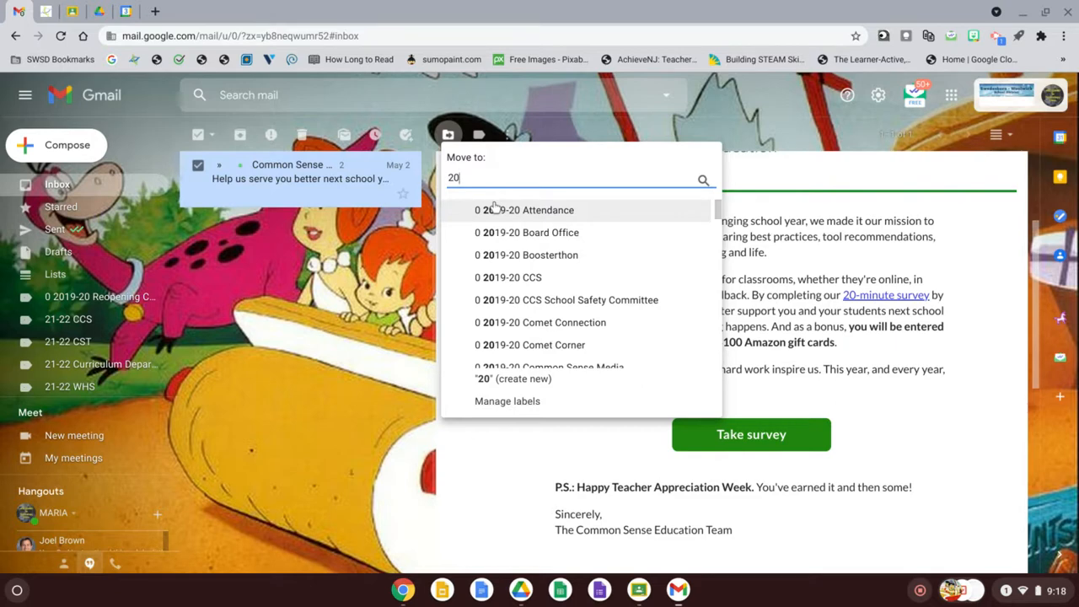
{"action": "key", "text": "BackSpace"}
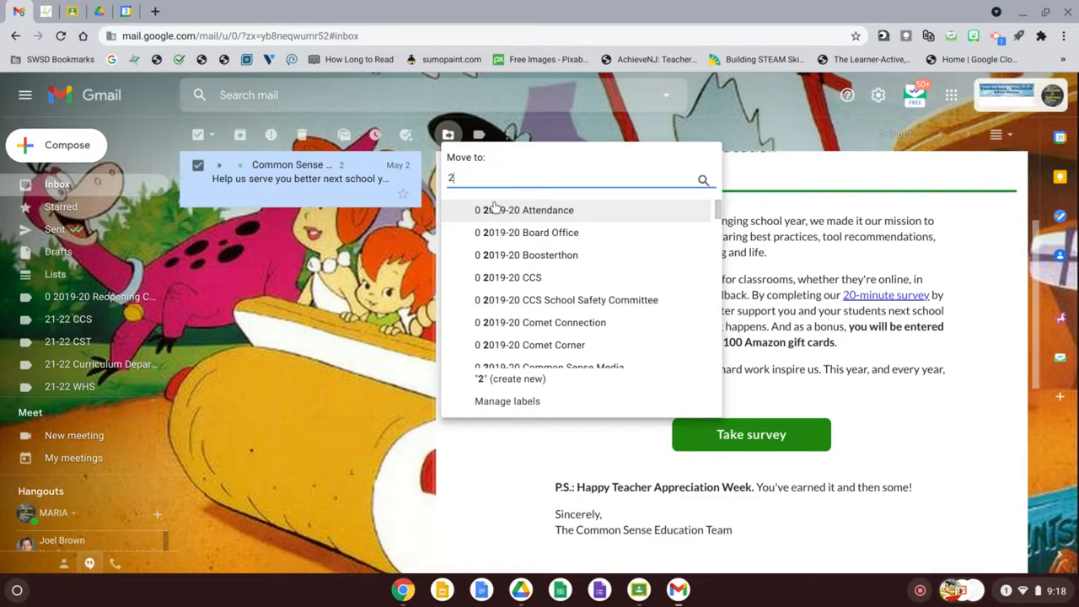
{"action": "type", "text": "1-22"}
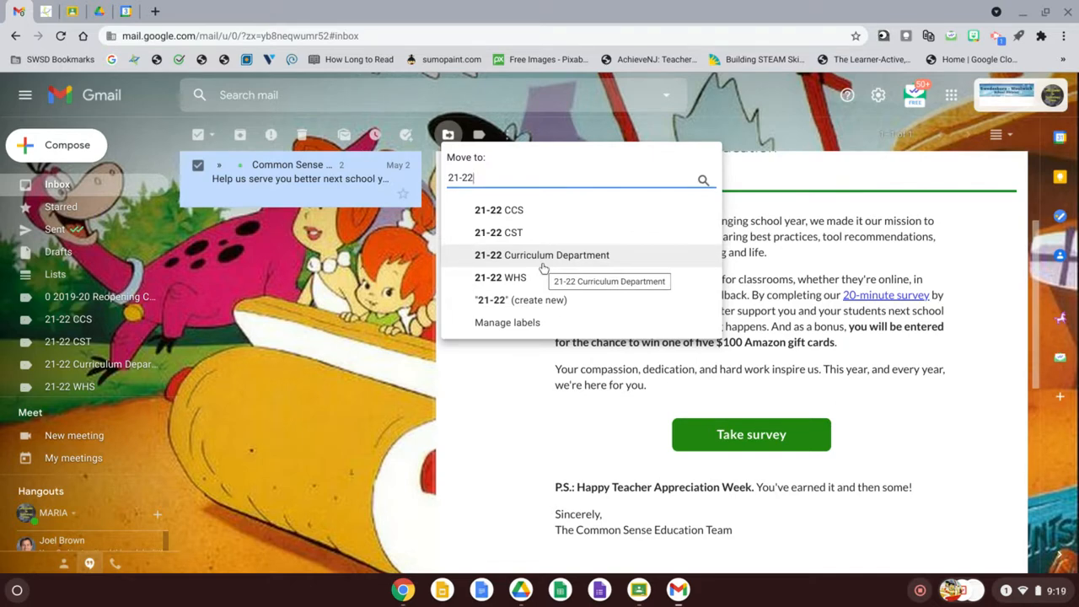
Clear the move-to label search and open the label management settings at the custom labels section
{"action": "key", "text": "BackSpace"}
{"action": "key", "text": "BackSpace"}
{"action": "key", "text": "BackSpace"}
{"action": "key", "text": "BackSpace"}
{"action": "key", "text": "BackSpace"}
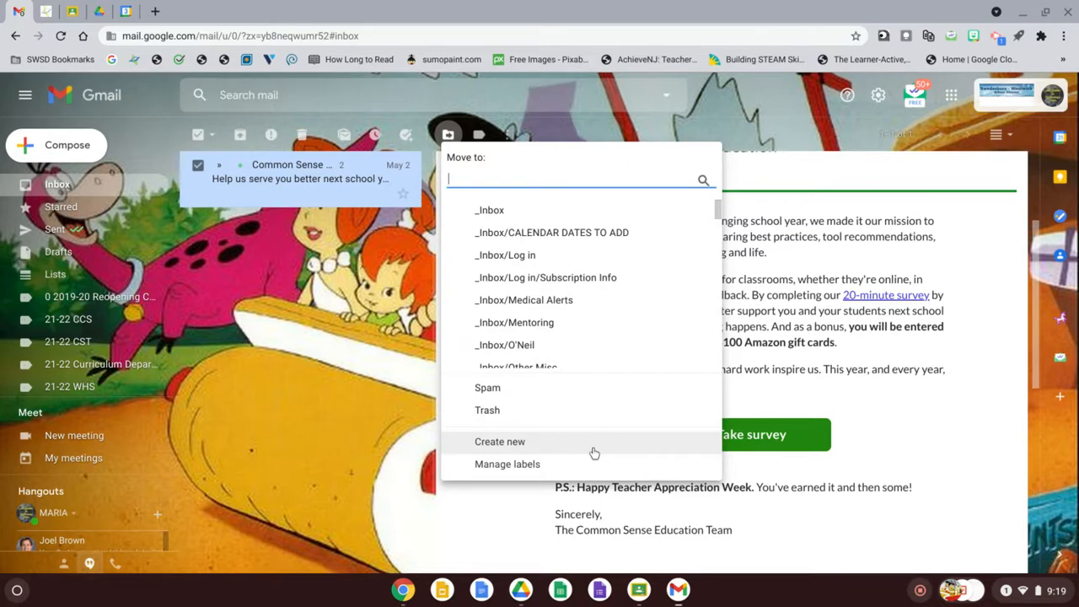
{"action": "left_click", "coordinate": [582, 472]}
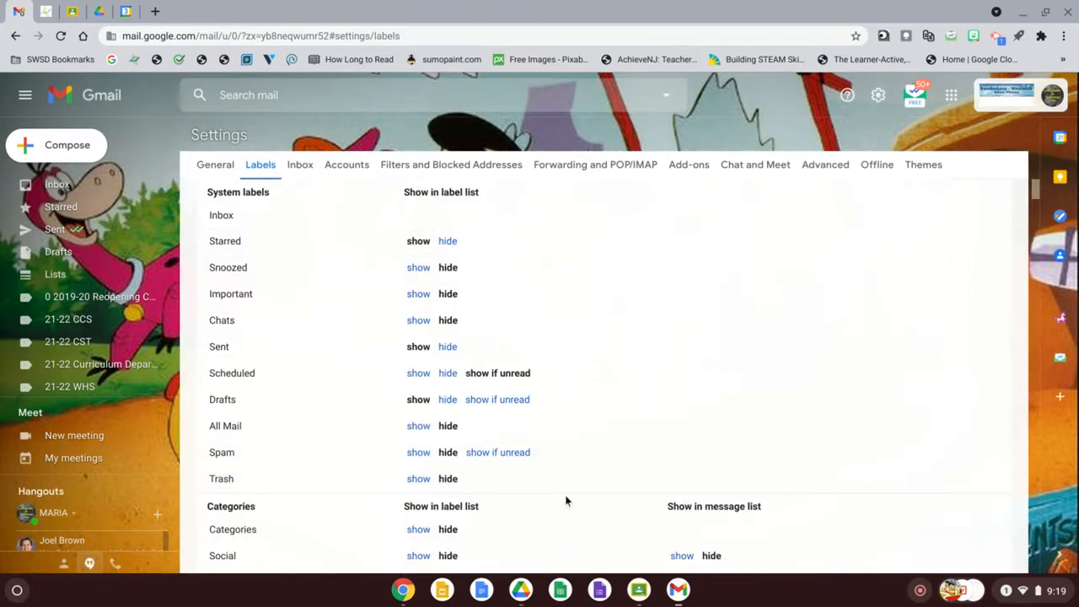
{"action": "scroll", "coordinate": [564, 497], "scroll_direction": "down", "scroll_amount": 5}
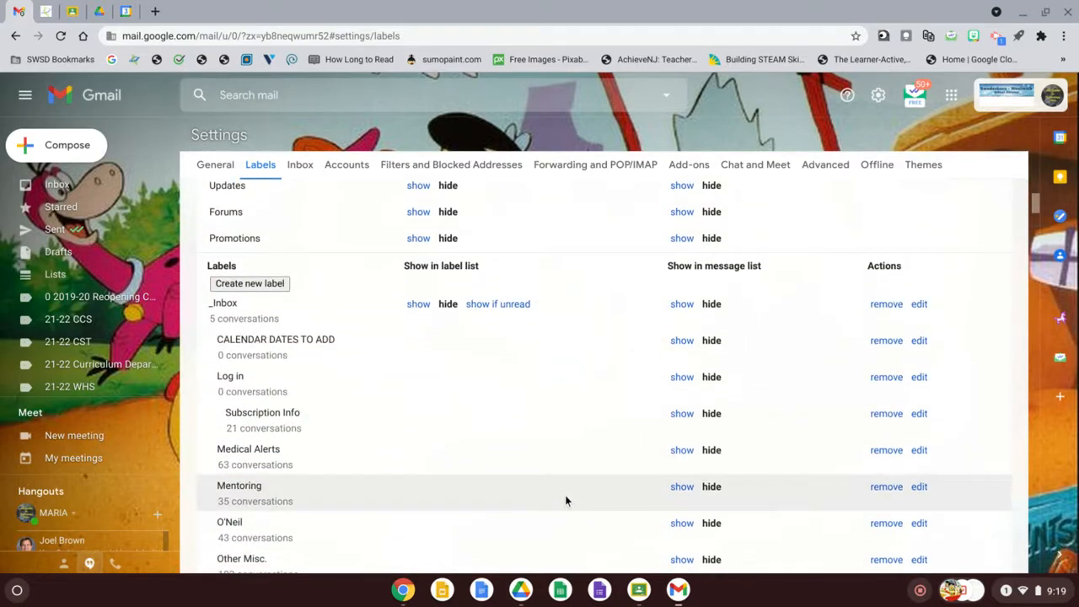